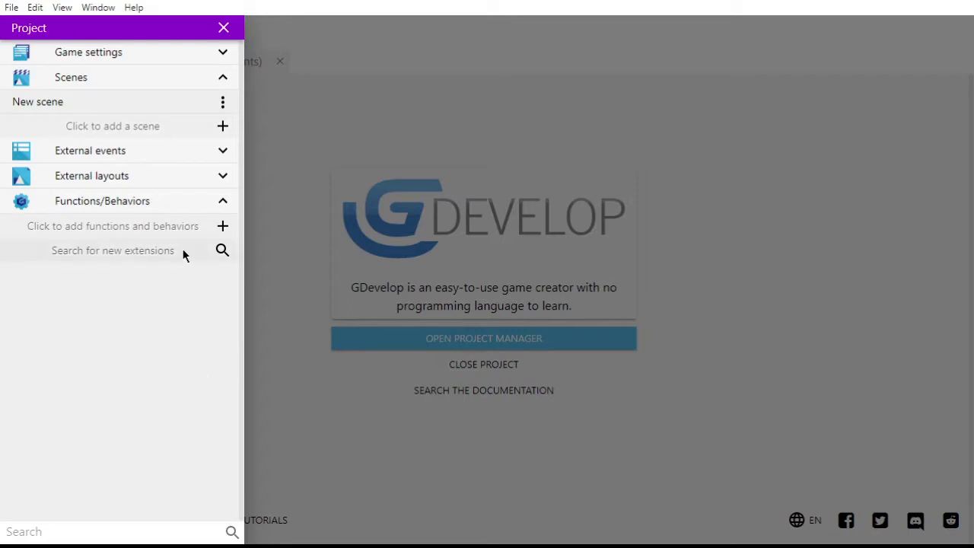
Open the search for new extensions from the project's Functions/Behaviors section
click(208, 207)
click(214, 206)
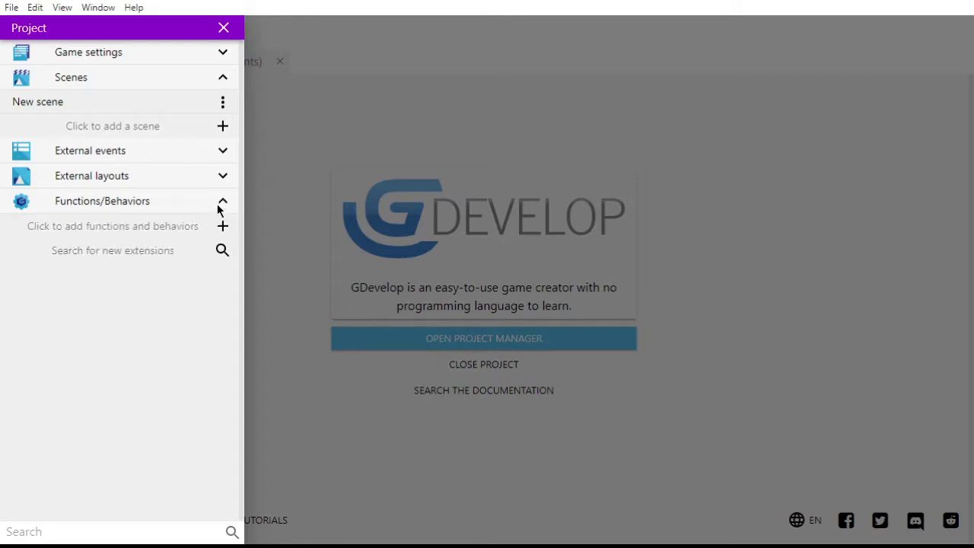
click(172, 250)
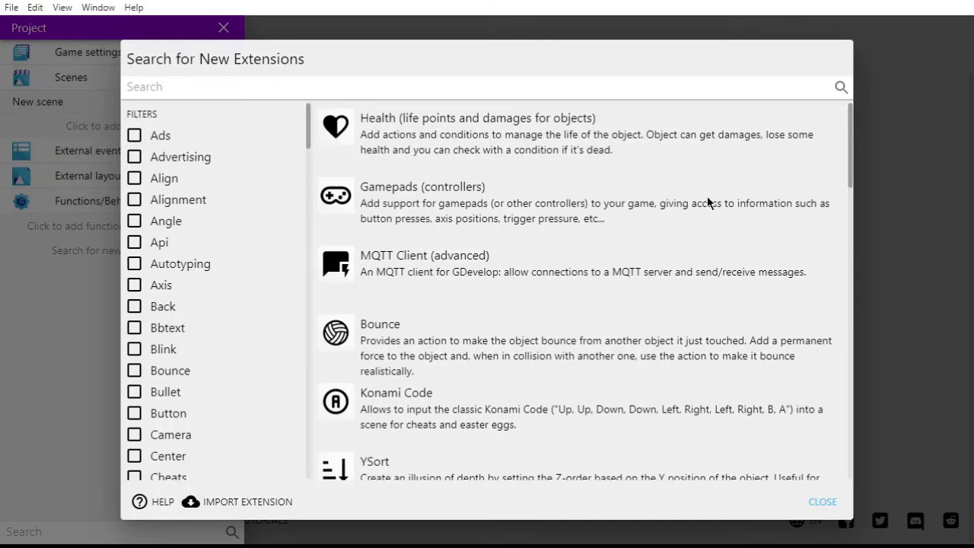
Look over the full range of available extensions and the filter tags from Ads to Zoom
scroll(741, 290, down, 15)
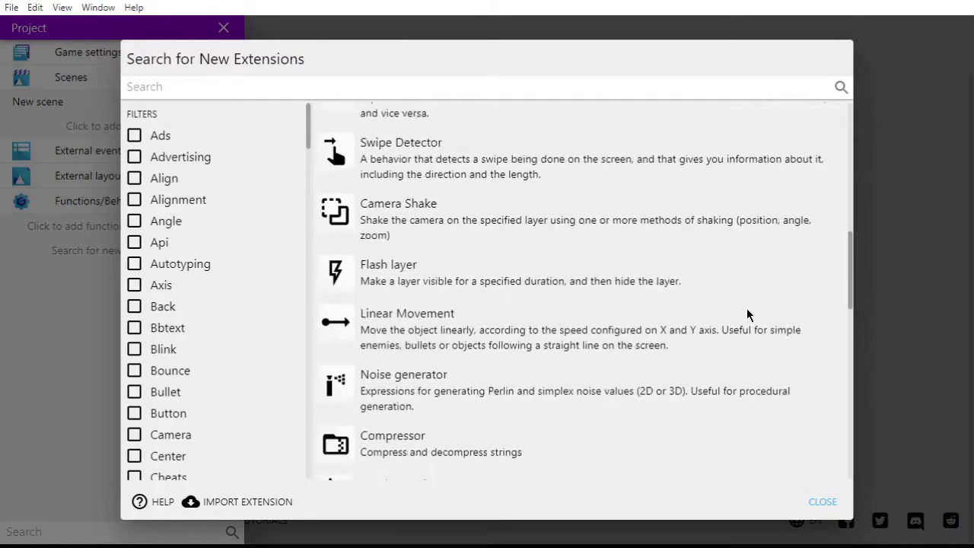
scroll(746, 314, down, 10)
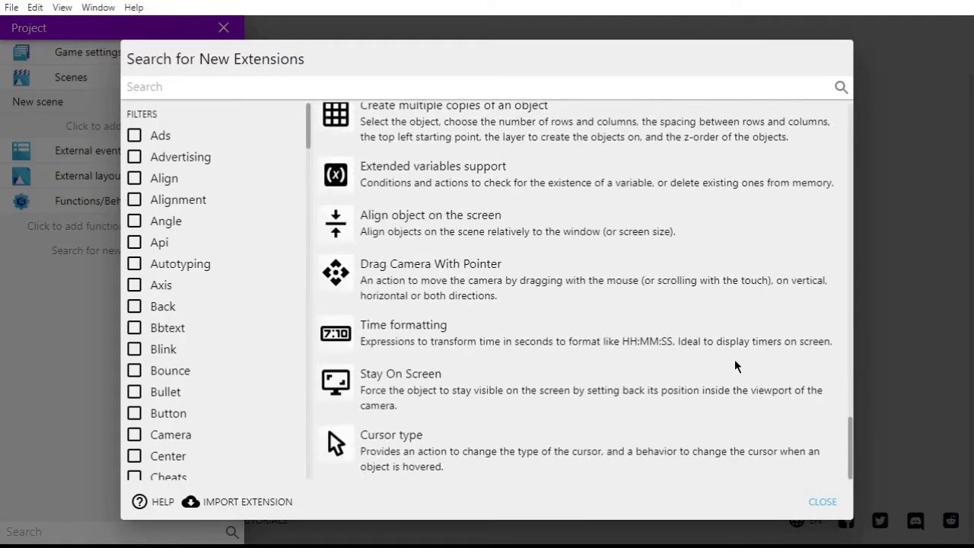
scroll(698, 414, up, 20)
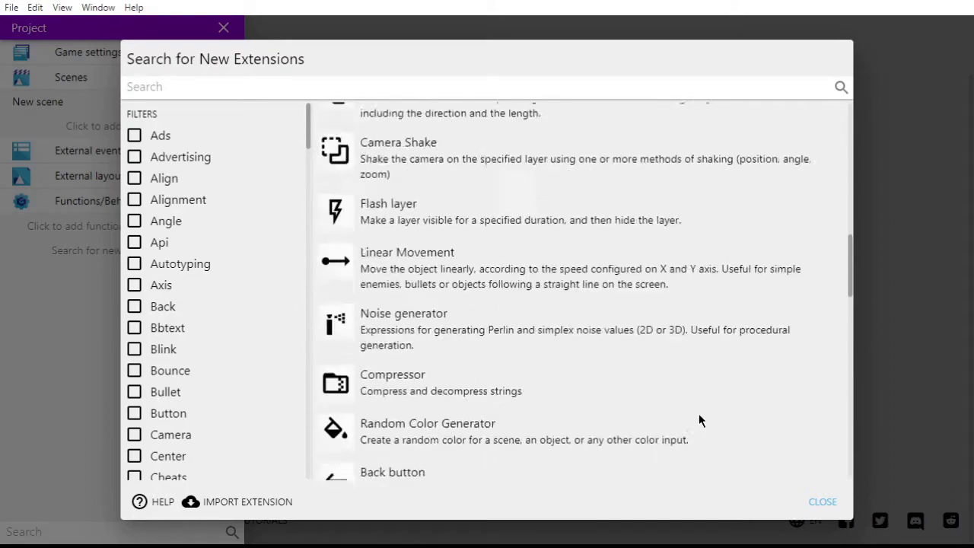
scroll(679, 403, up, 3)
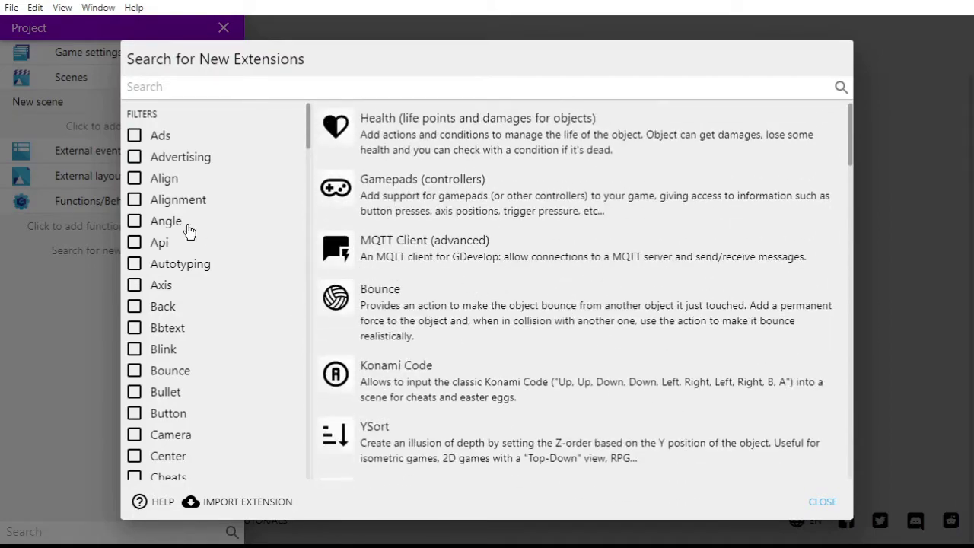
scroll(190, 228, down, 20)
scroll(193, 232, down, 10)
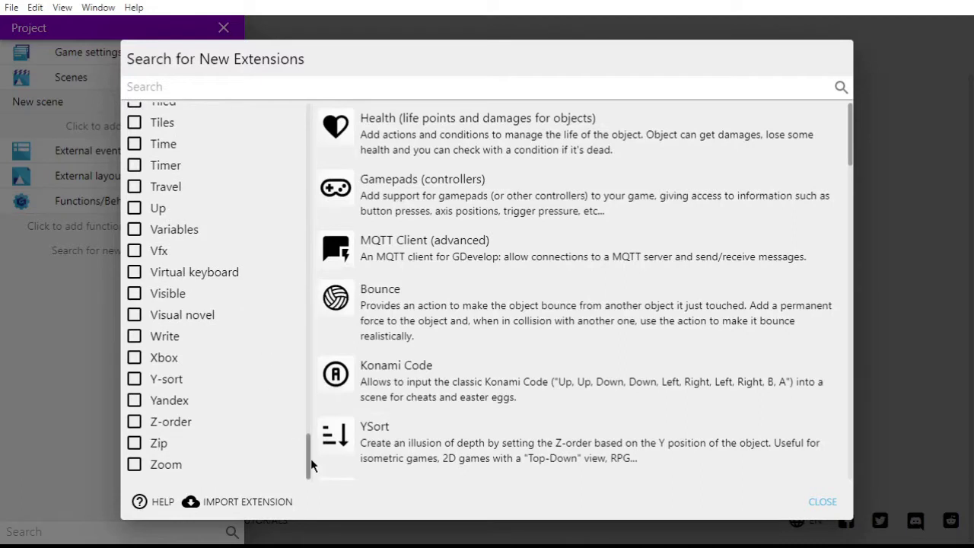
drag(311, 459, 272, 108)
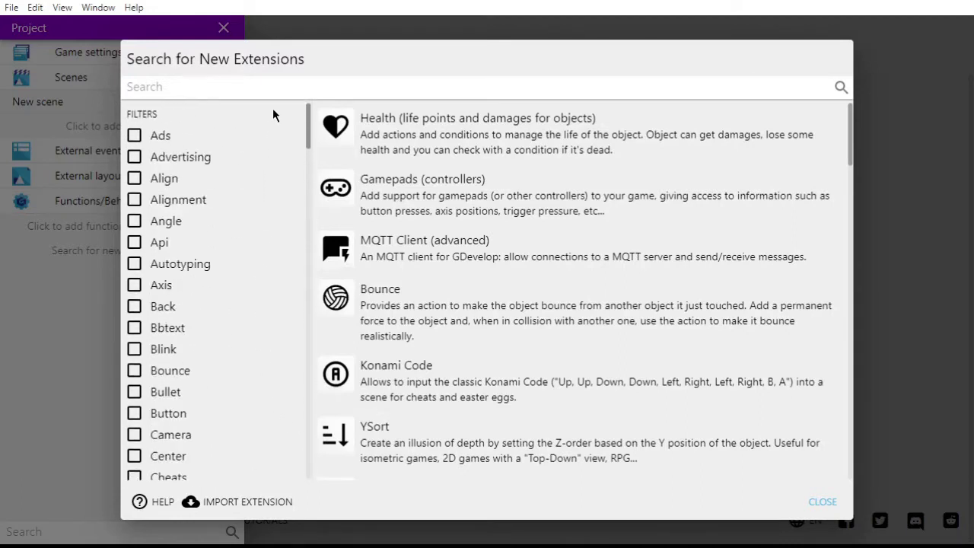
Preview the extensions under the Ads, Bounce, Camera and Blink filters one at a time, clearing each filter again
click(217, 136)
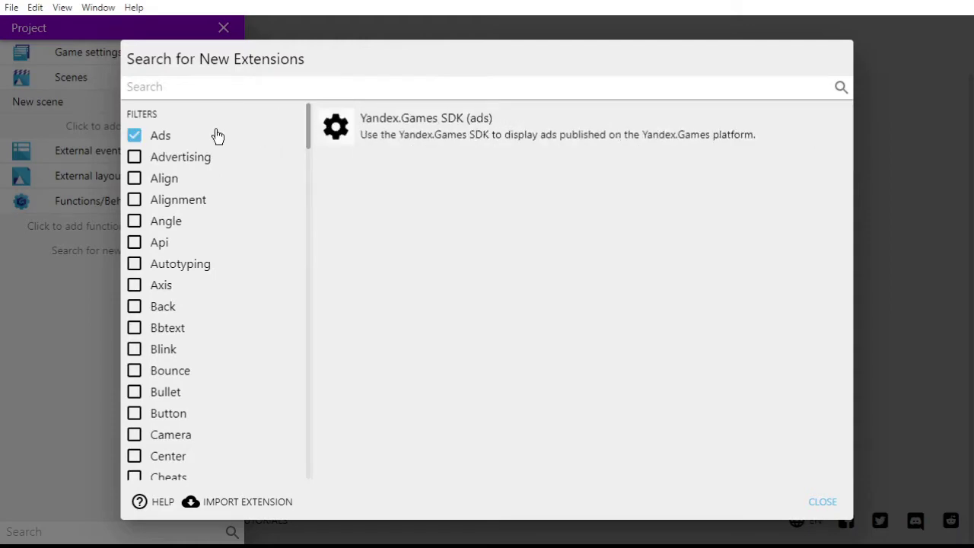
click(217, 135)
click(196, 371)
click(195, 372)
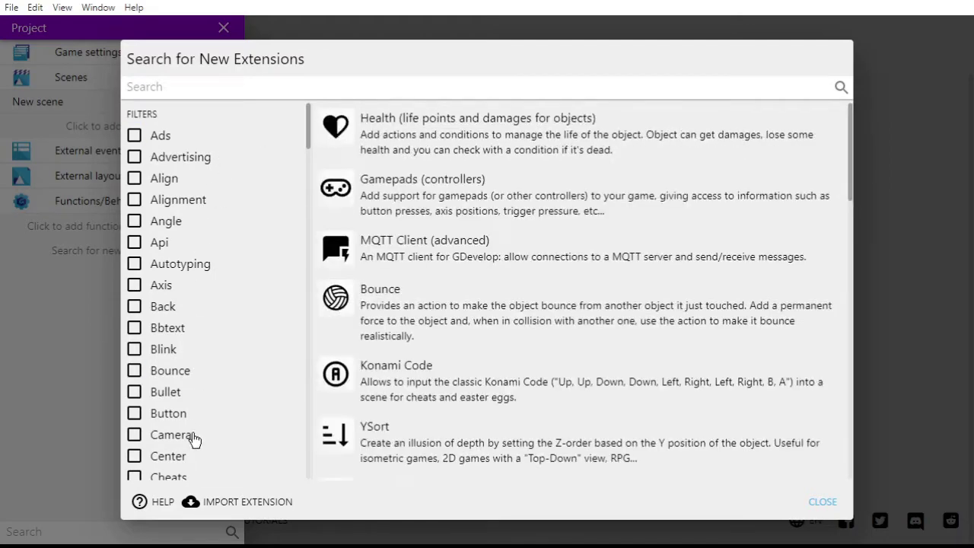
click(194, 437)
click(194, 439)
click(196, 349)
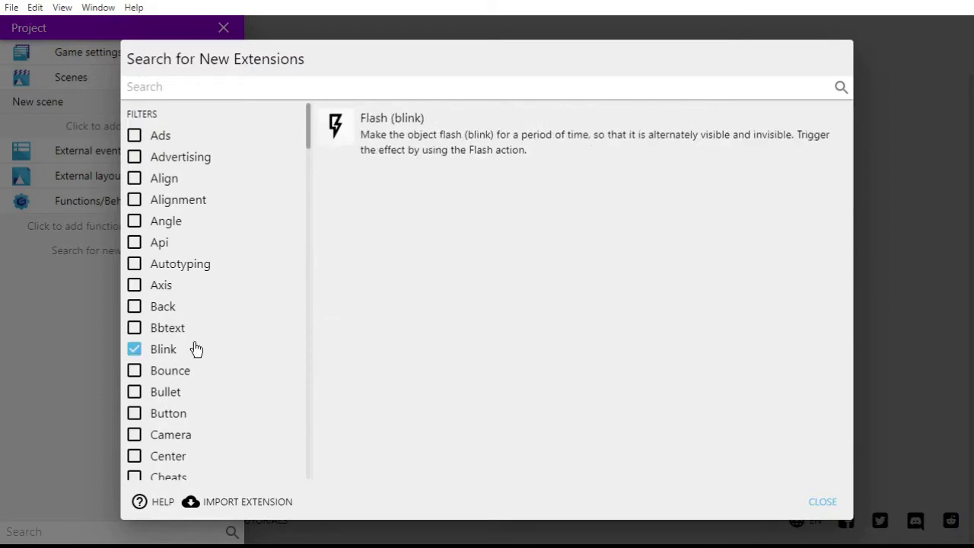
click(196, 349)
Preview the extensions under the Procedural generation, Ps4, Seconds and Shake filters one at a time, clearing each filter again
scroll(197, 348, down, 15)
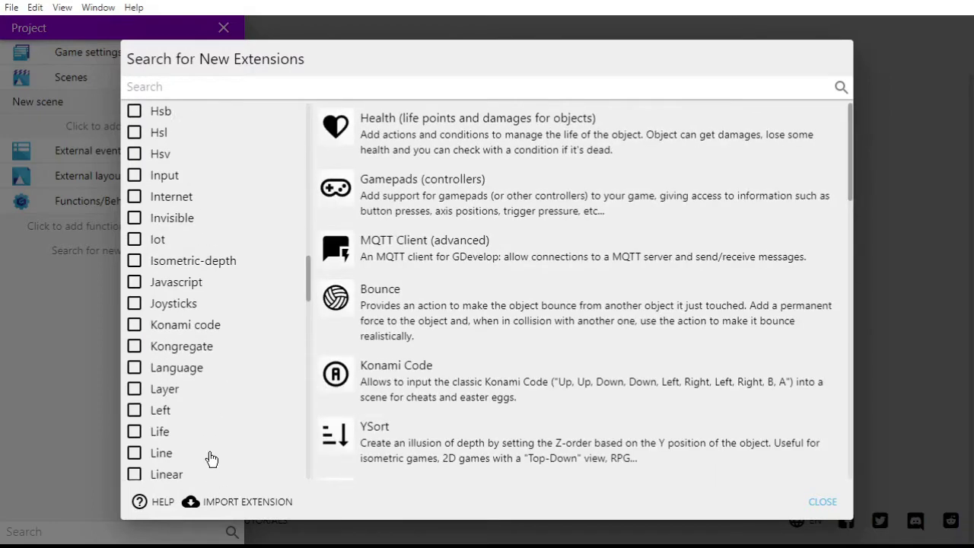
scroll(205, 449, down, 7)
click(199, 431)
click(200, 432)
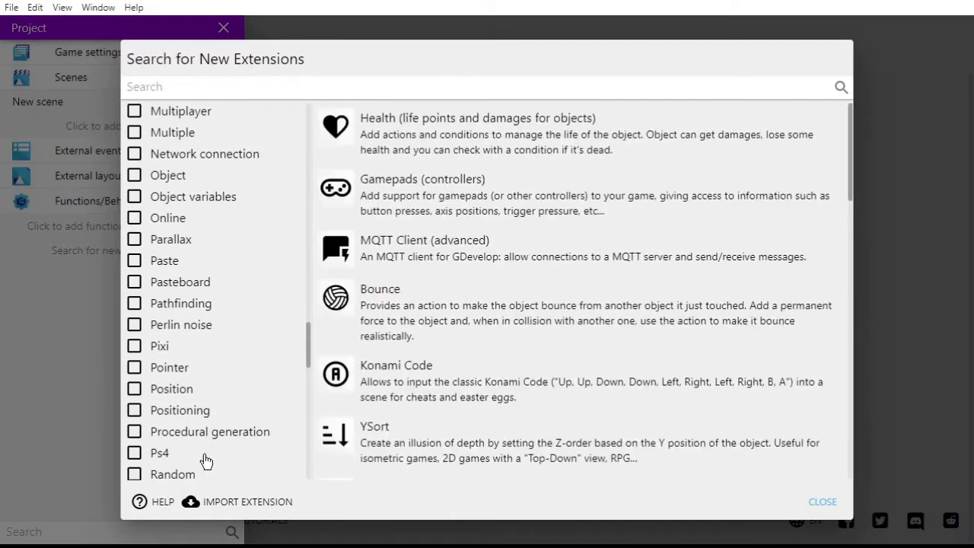
click(204, 456)
click(205, 457)
scroll(211, 456, down, 4)
click(215, 450)
click(217, 453)
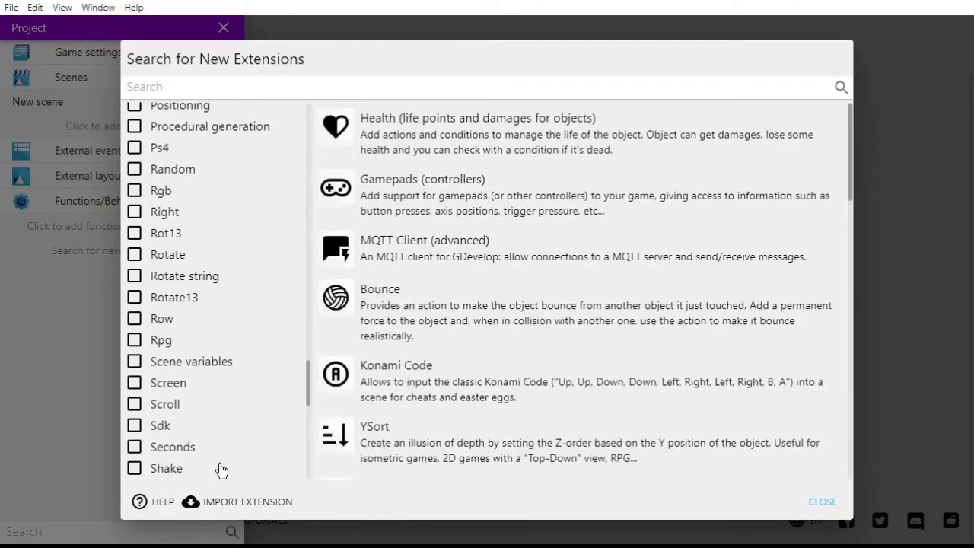
click(221, 468)
click(221, 469)
Preview the extensions under the Virtual keyboard, Zoom and Yandex filters one at a time, clearing each filter again
scroll(220, 466, down, 5)
click(220, 464)
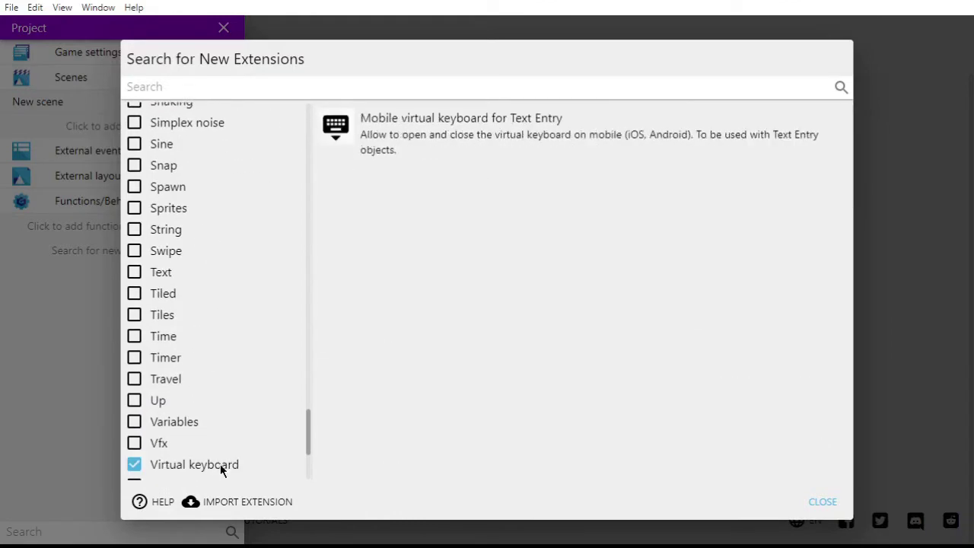
click(220, 463)
scroll(220, 466, down, 3)
click(220, 465)
click(220, 465)
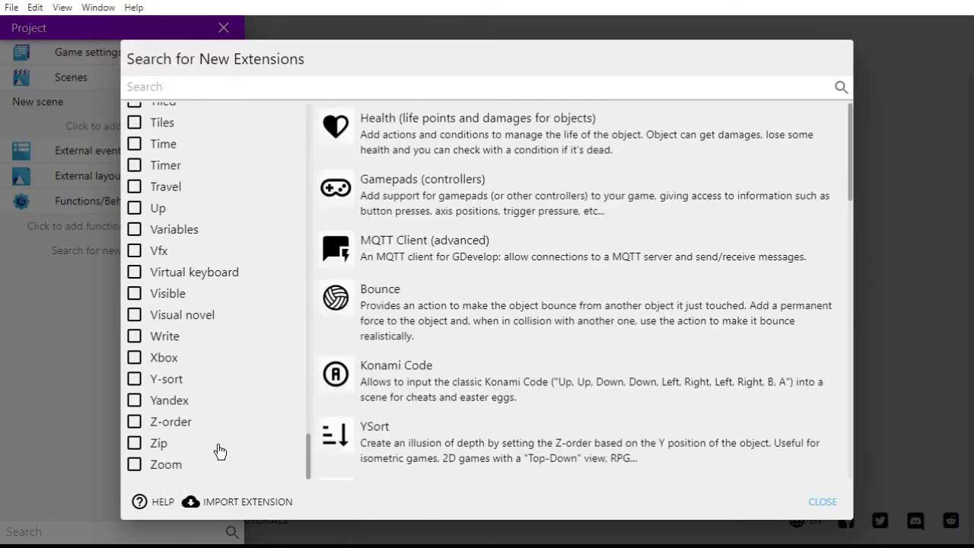
click(218, 403)
click(219, 405)
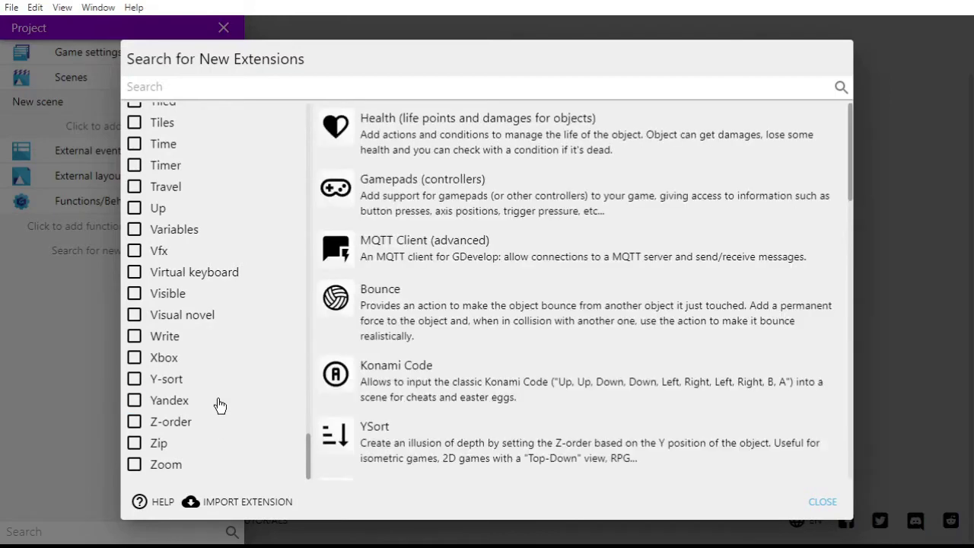
Preview the extensions under the Visual novel, Vfx and Variables filters one at a time, clearing each filter again
click(232, 315)
click(232, 315)
click(197, 251)
click(198, 249)
click(203, 232)
click(204, 233)
scroll(258, 304, up, 15)
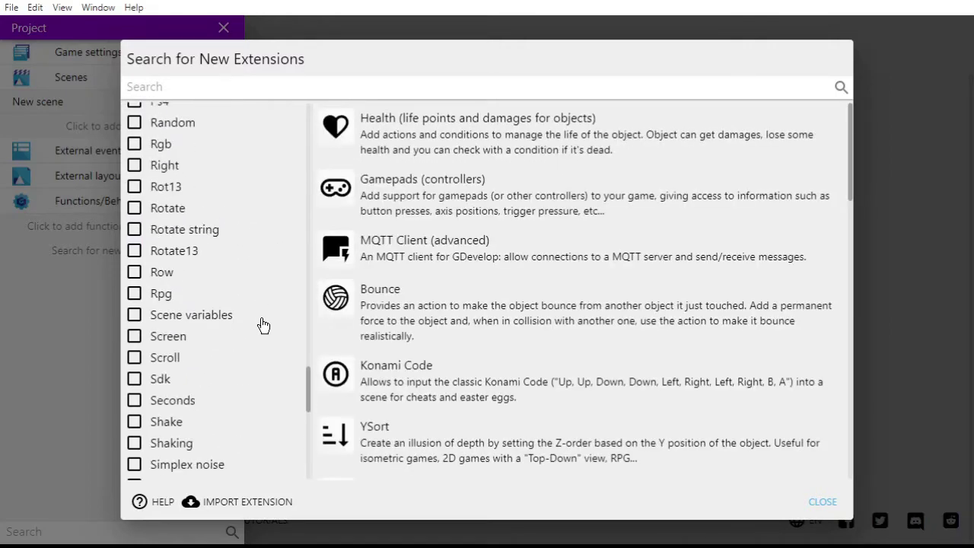
scroll(296, 304, up, 20)
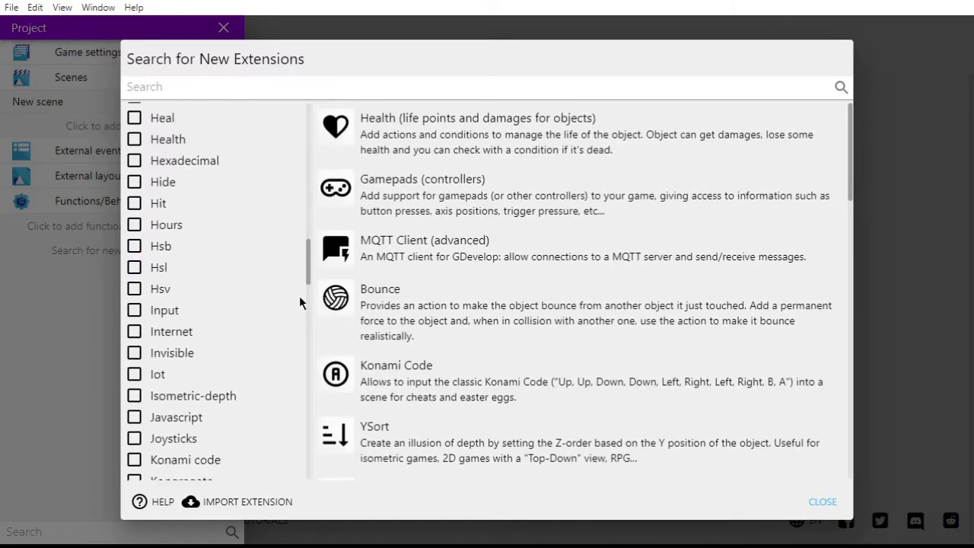
scroll(297, 282, up, 5)
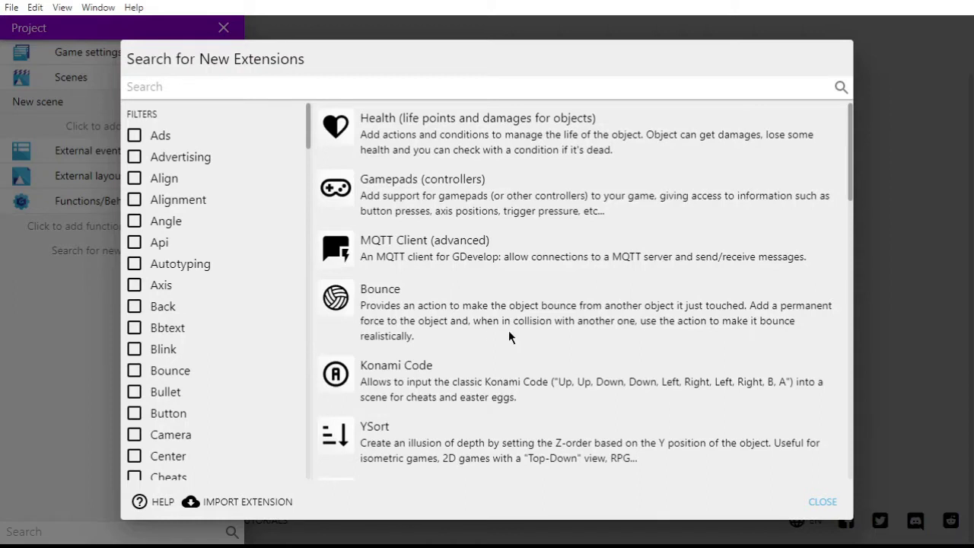
Read through the unfiltered extension descriptions in order, from Health down to Cursor type
scroll(445, 304, down, 1)
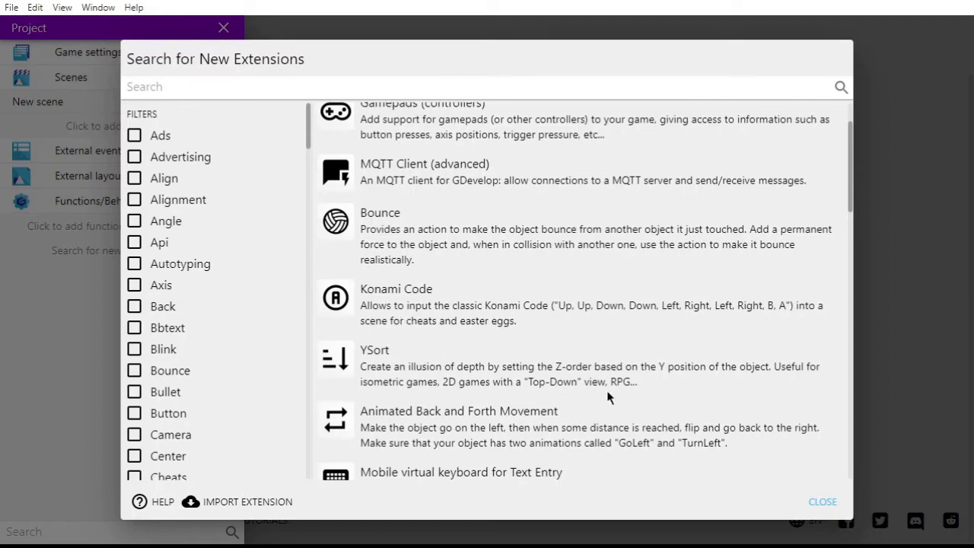
scroll(508, 331, down, 1)
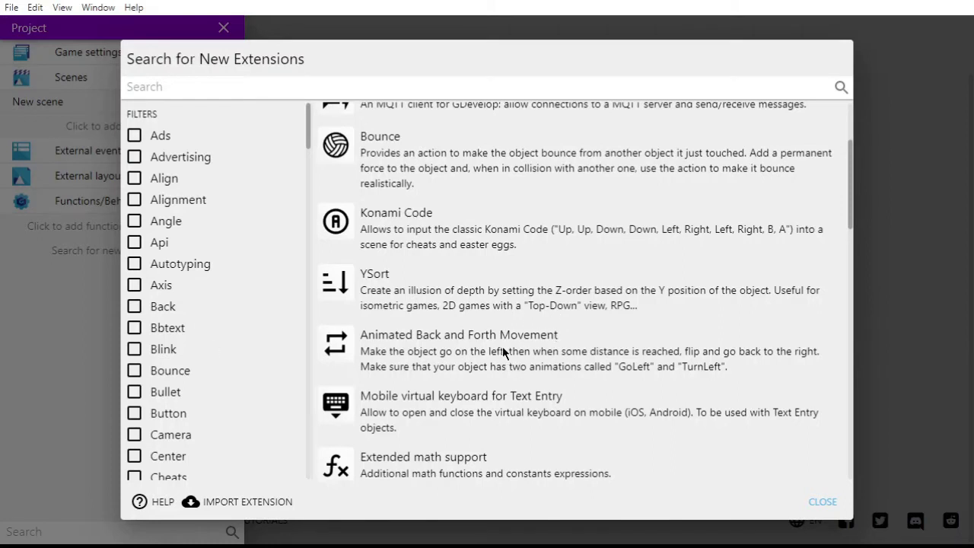
scroll(502, 346, down, 1)
scroll(502, 352, down, 1)
scroll(502, 352, down, 1)
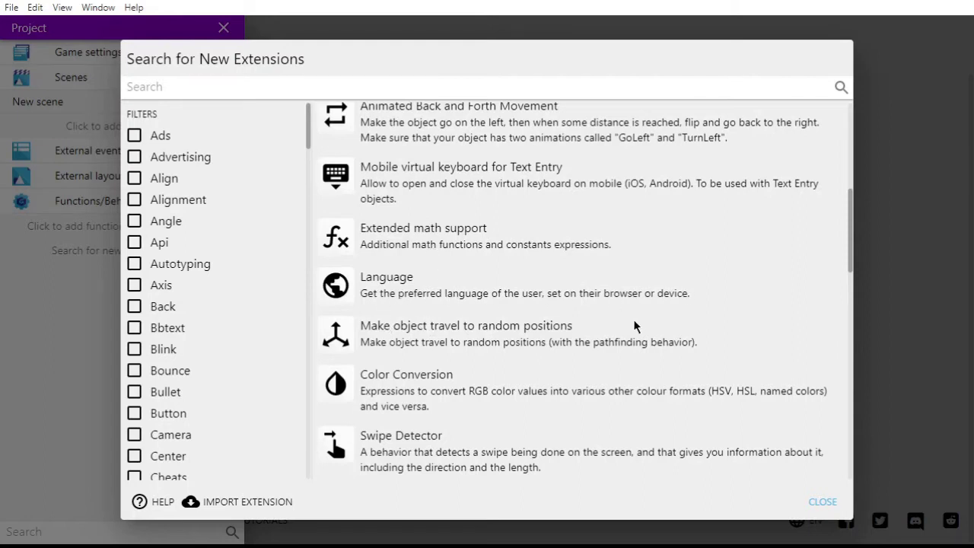
scroll(458, 342, down, 1)
scroll(459, 339, down, 1)
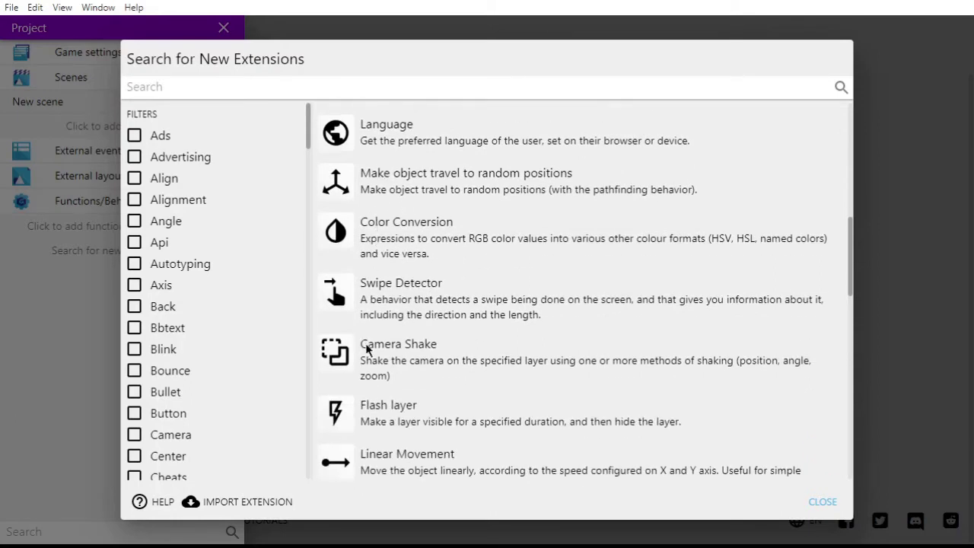
scroll(391, 433, down, 1)
scroll(391, 433, down, 1)
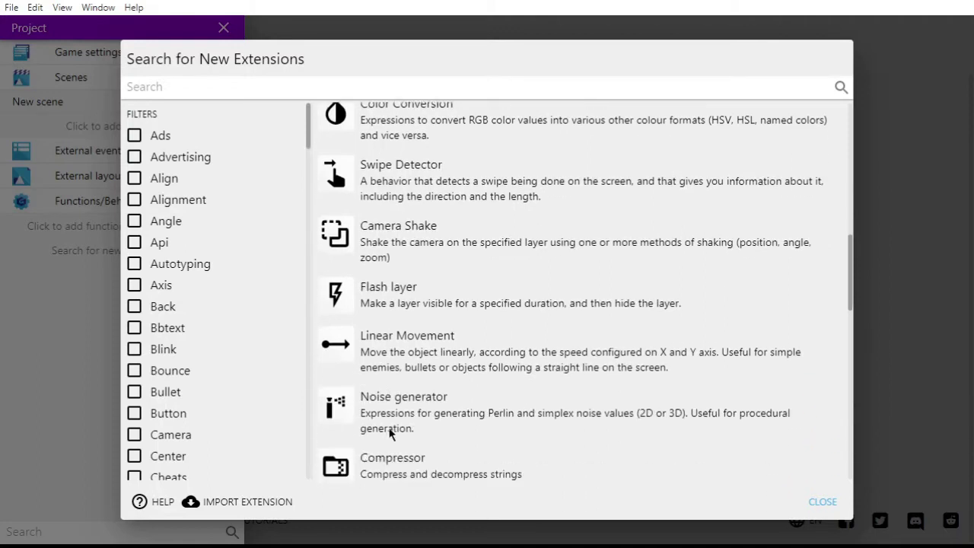
scroll(392, 300, down, 1)
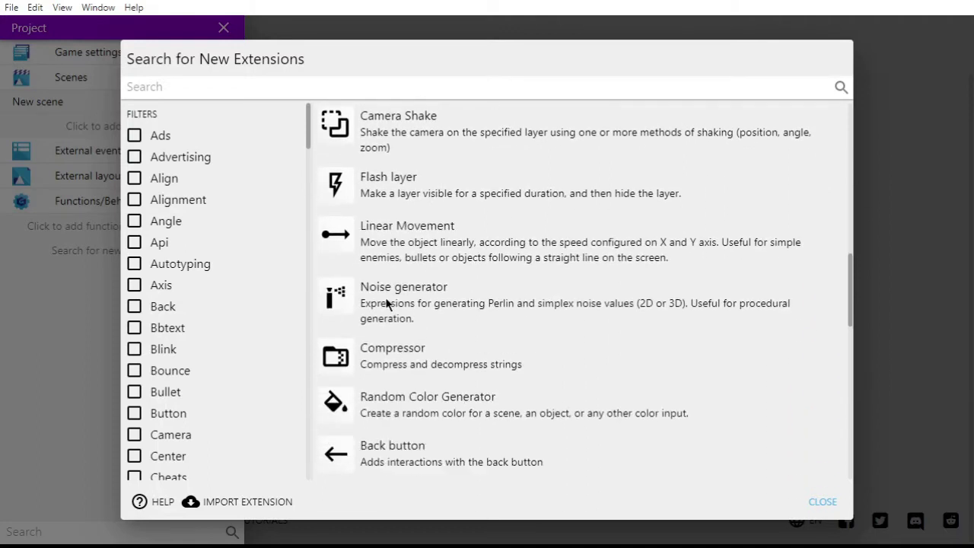
scroll(365, 266, down, 1)
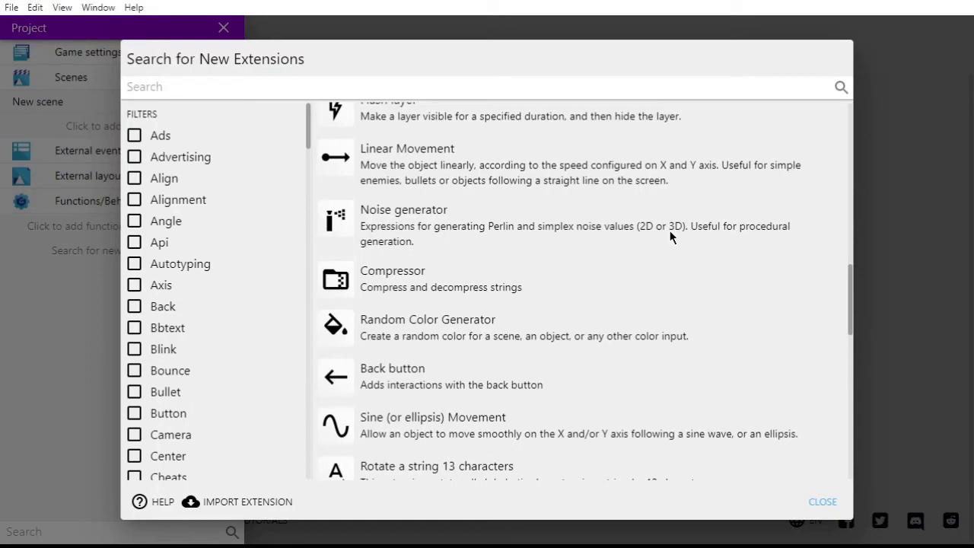
scroll(636, 306, down, 1)
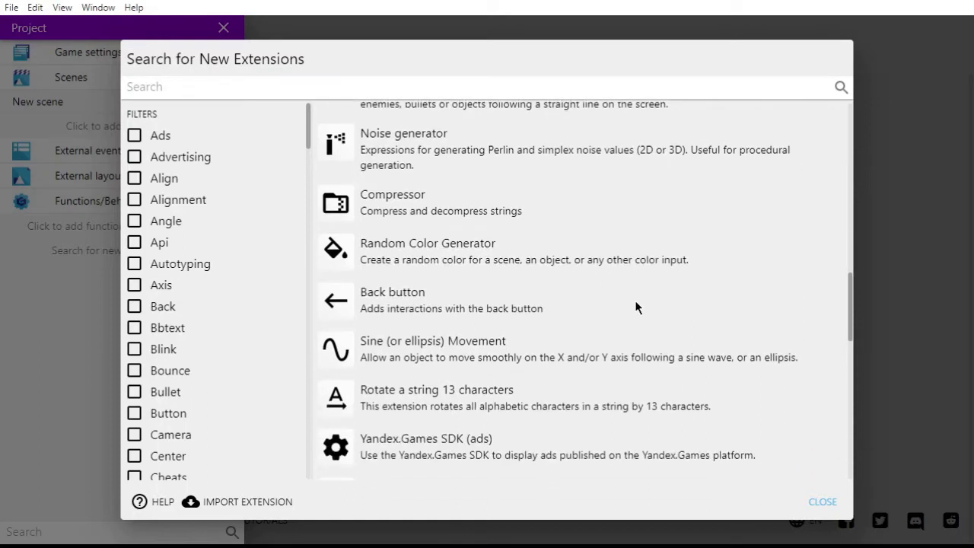
scroll(576, 351, down, 1)
scroll(573, 353, down, 1)
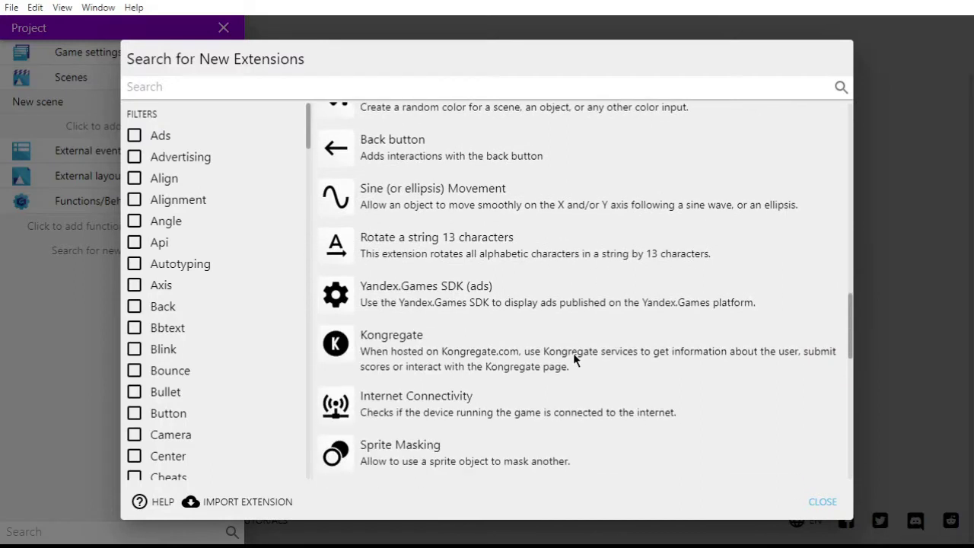
scroll(567, 353, down, 2)
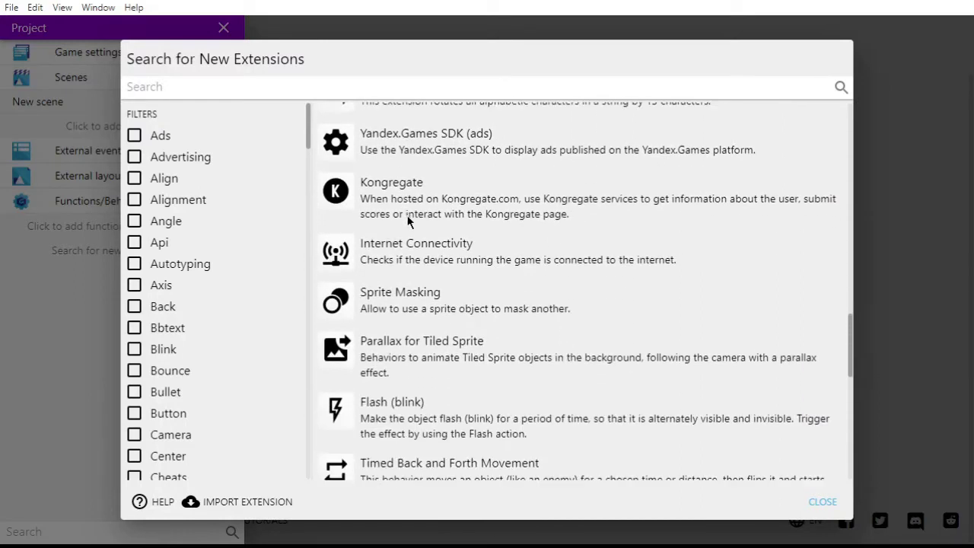
scroll(452, 261, down, 2)
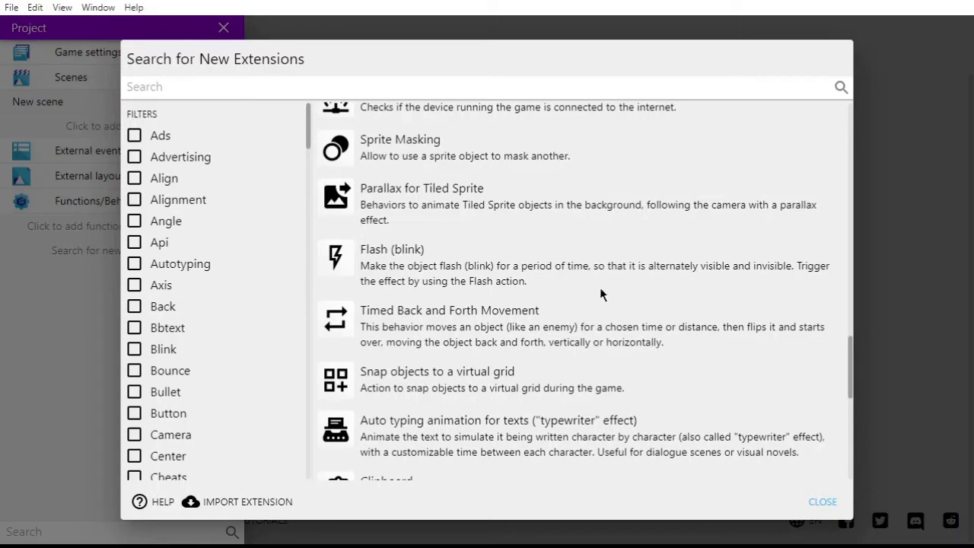
scroll(599, 295, down, 4)
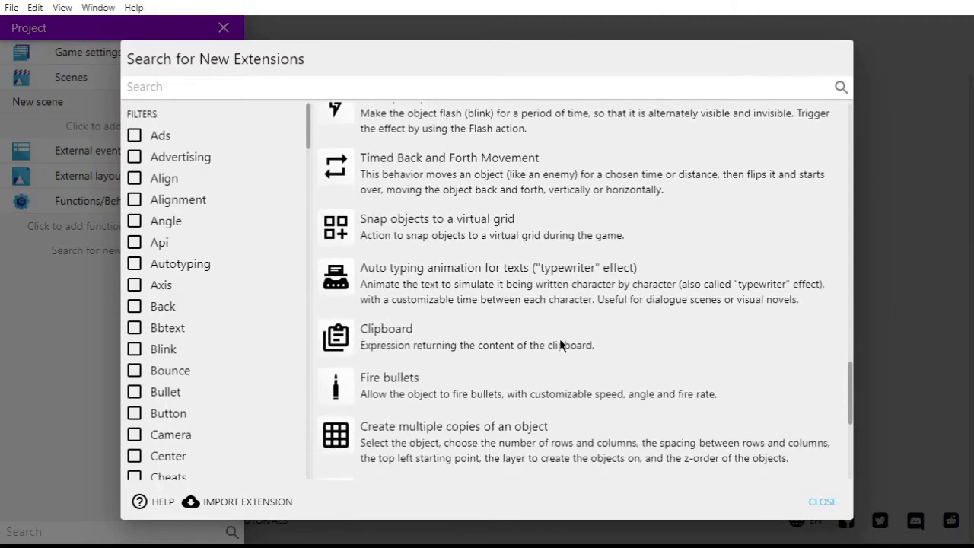
scroll(548, 350, down, 2)
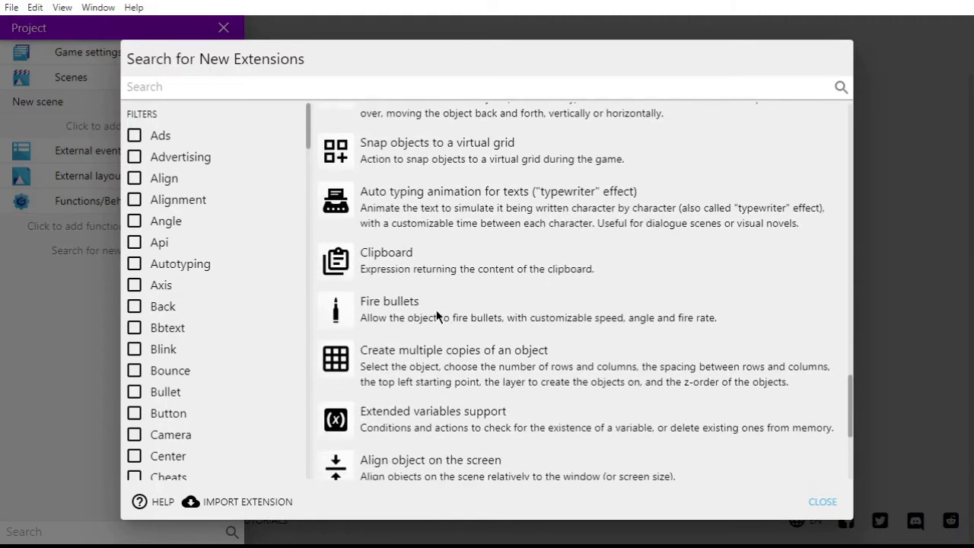
scroll(436, 310, down, 6)
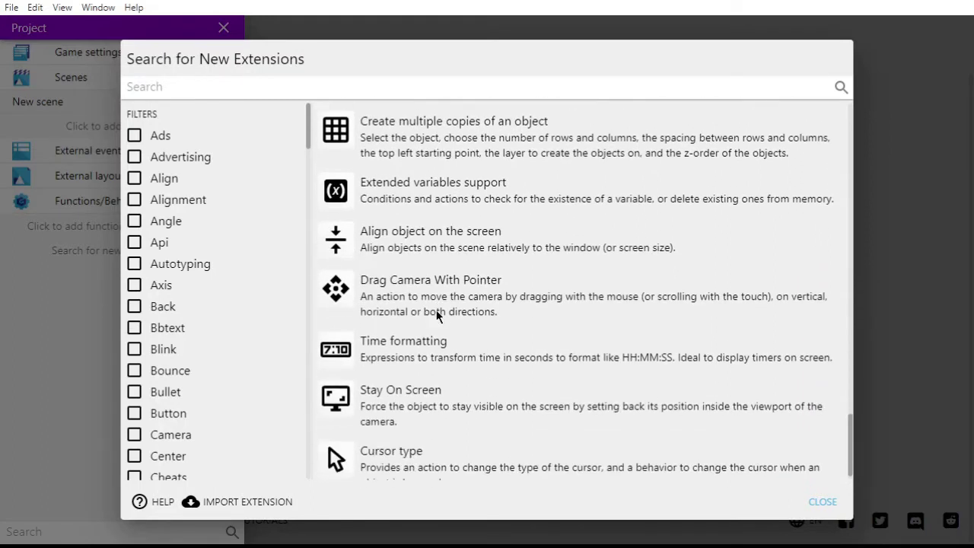
scroll(439, 301, down, 1)
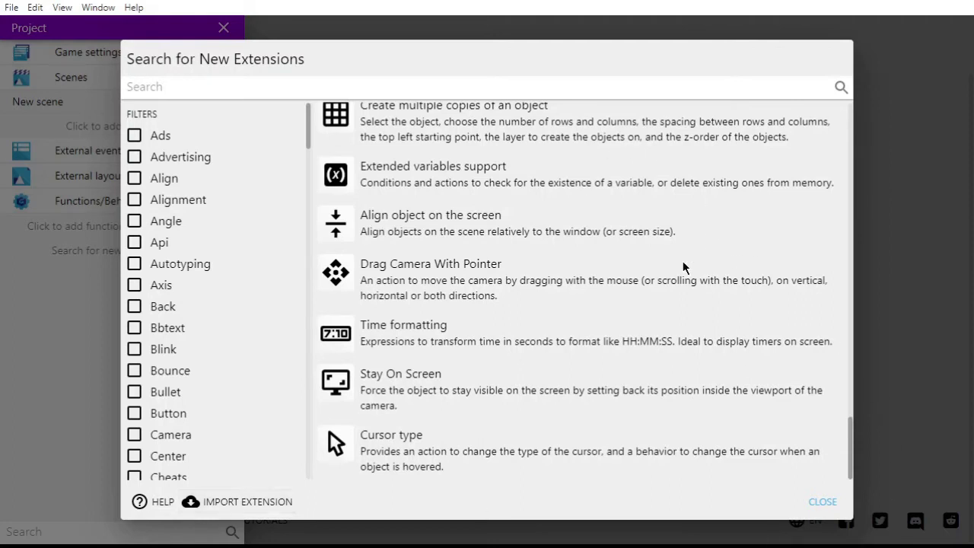
Skim the unfiltered extension list again, from Health through the movement, color and Noise generator extensions
scroll(683, 267, up, 20)
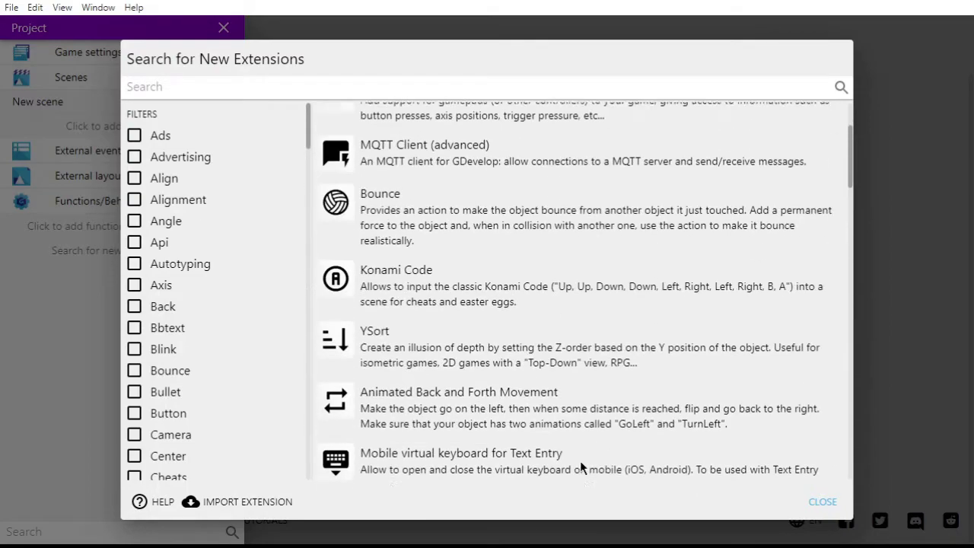
scroll(580, 463, up, 1)
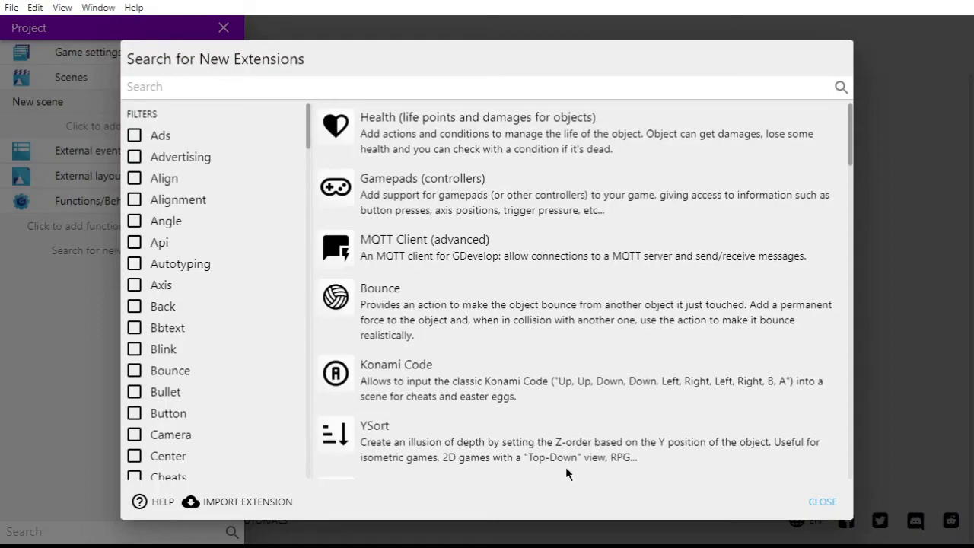
scroll(565, 465, down, 8)
scroll(753, 270, down, 10)
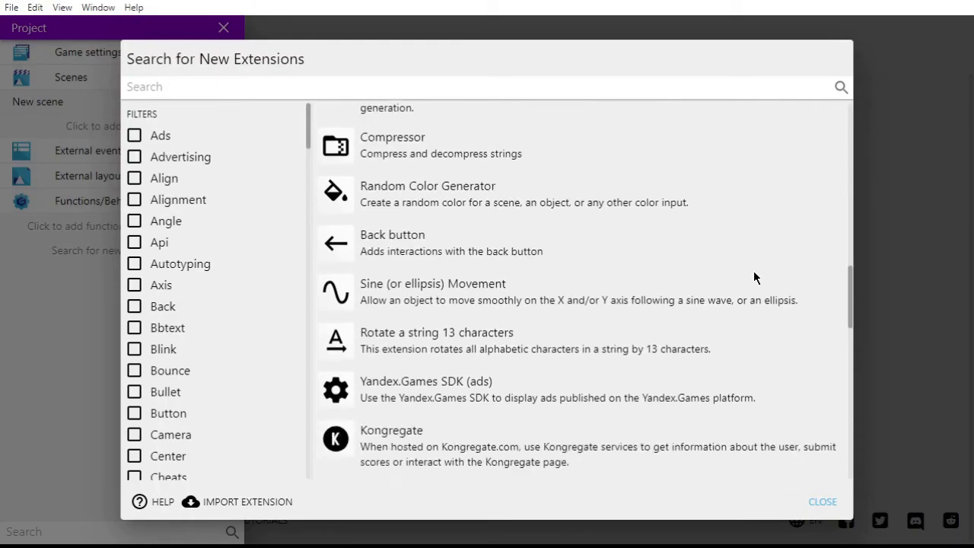
scroll(738, 283, up, 9)
scroll(737, 286, up, 9)
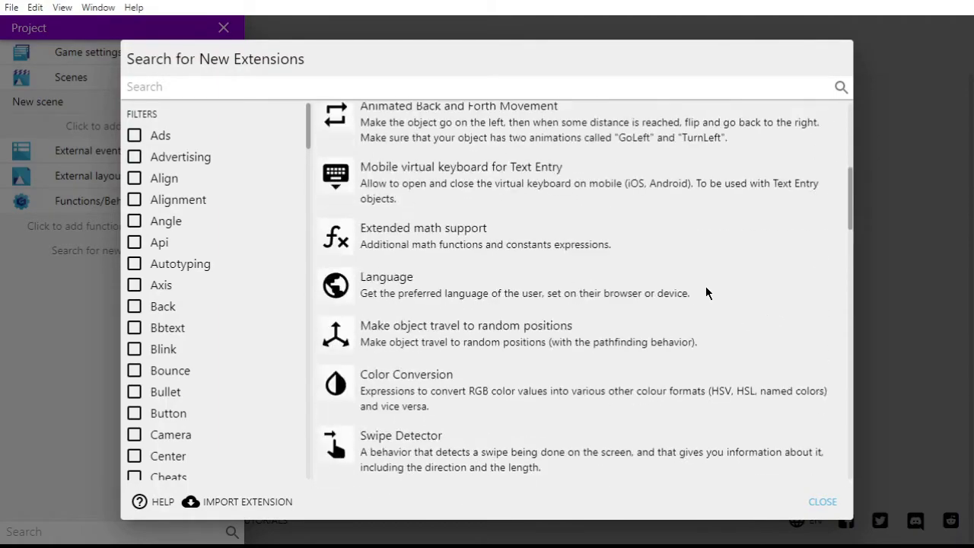
scroll(552, 327, down, 10)
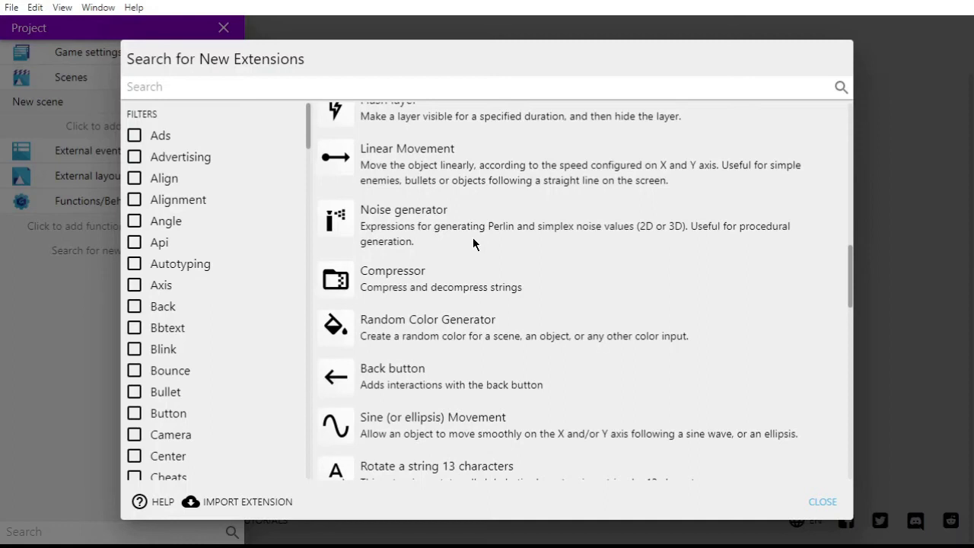
Review the available filter categories from Ads to Zoom, along with the last extensions in the list
scroll(178, 346, down, 12)
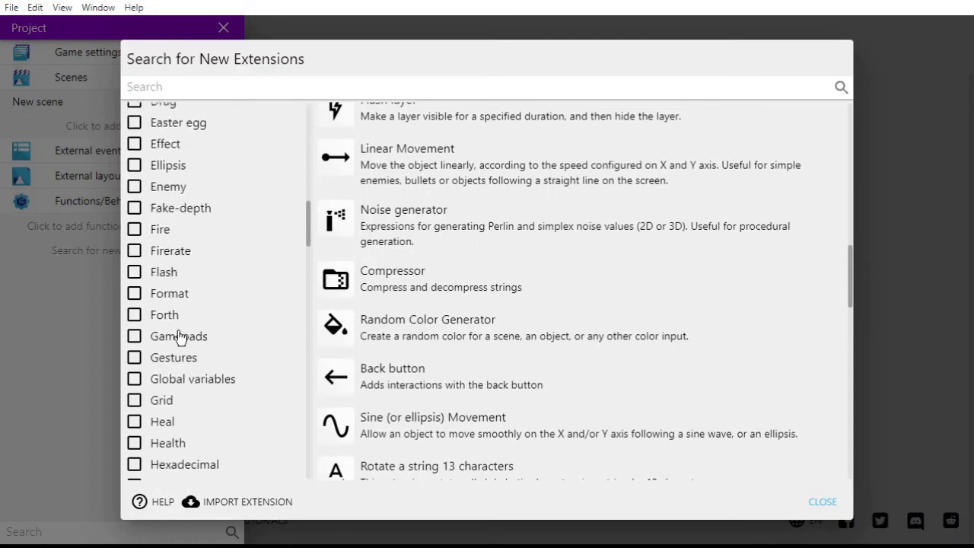
scroll(204, 298, down, 10)
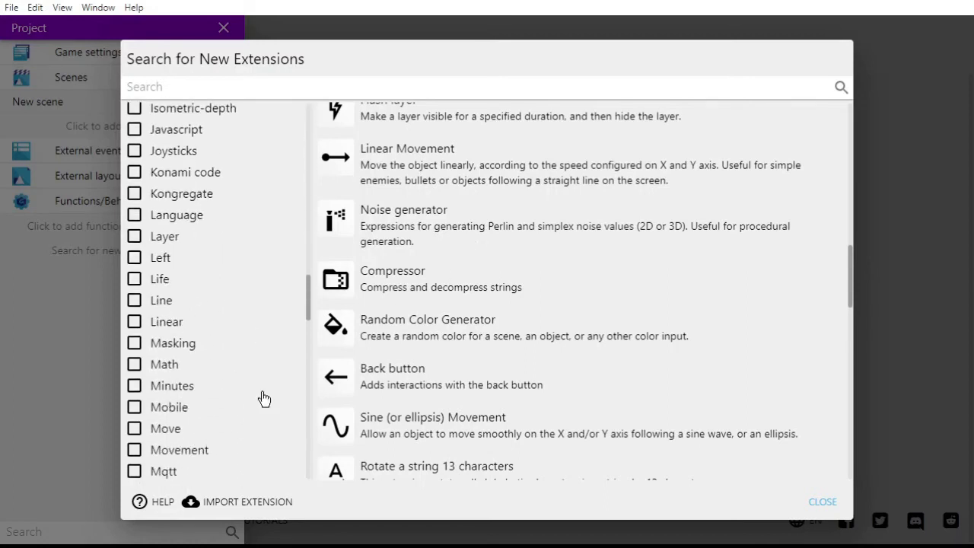
scroll(255, 339, down, 10)
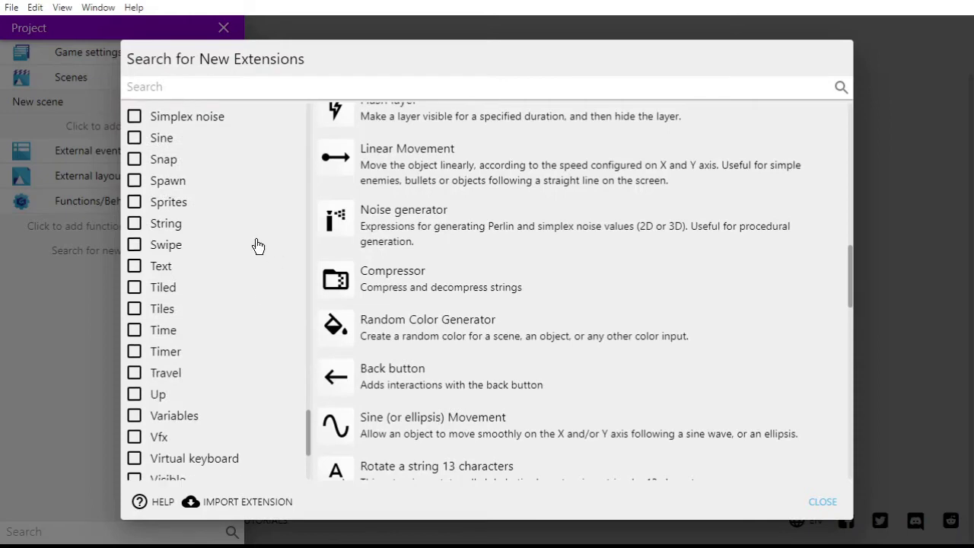
scroll(719, 405, down, 15)
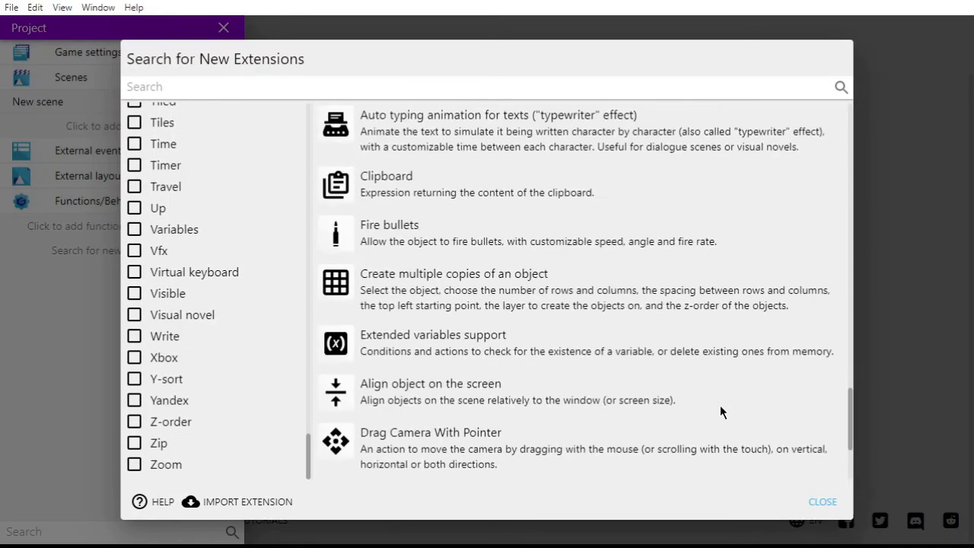
scroll(243, 405, up, 20)
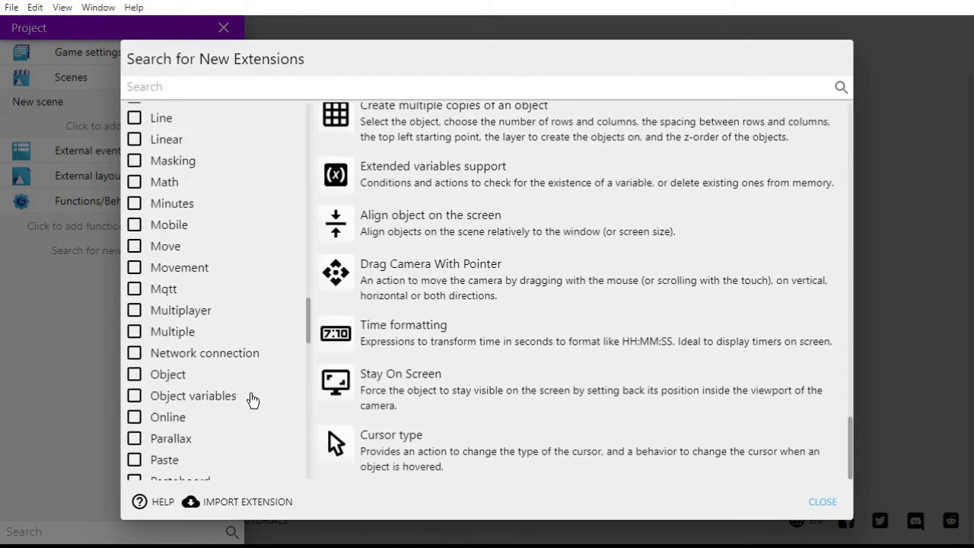
scroll(254, 392, up, 10)
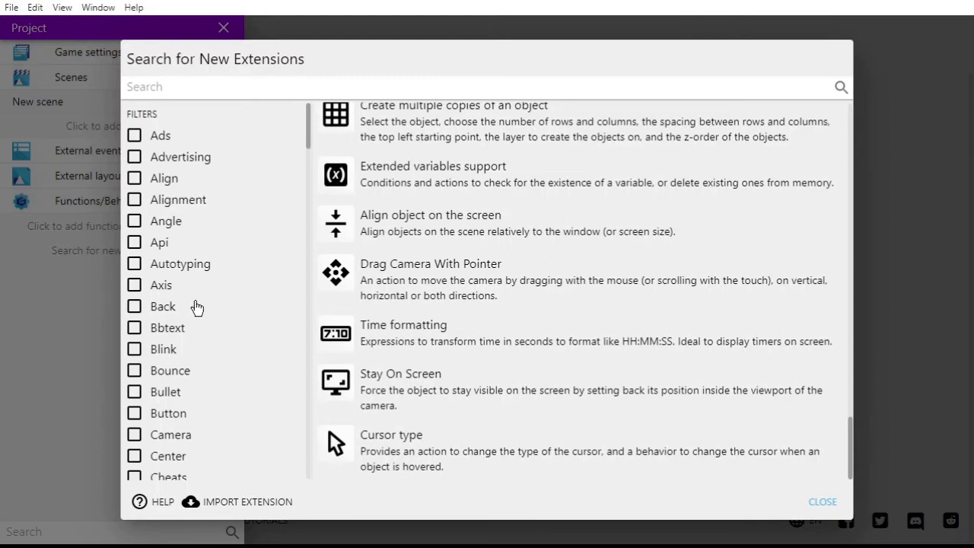
scroll(186, 304, down, 1)
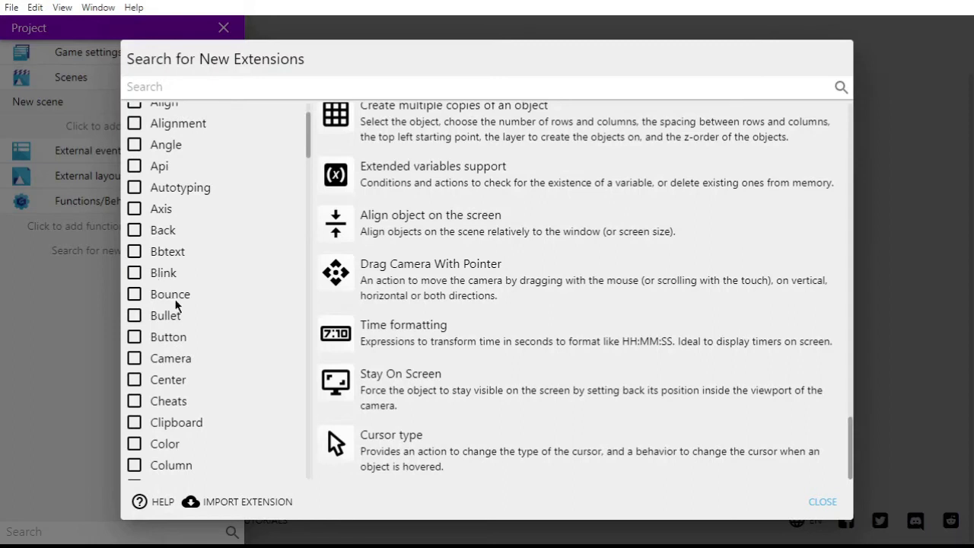
scroll(198, 354, down, 2)
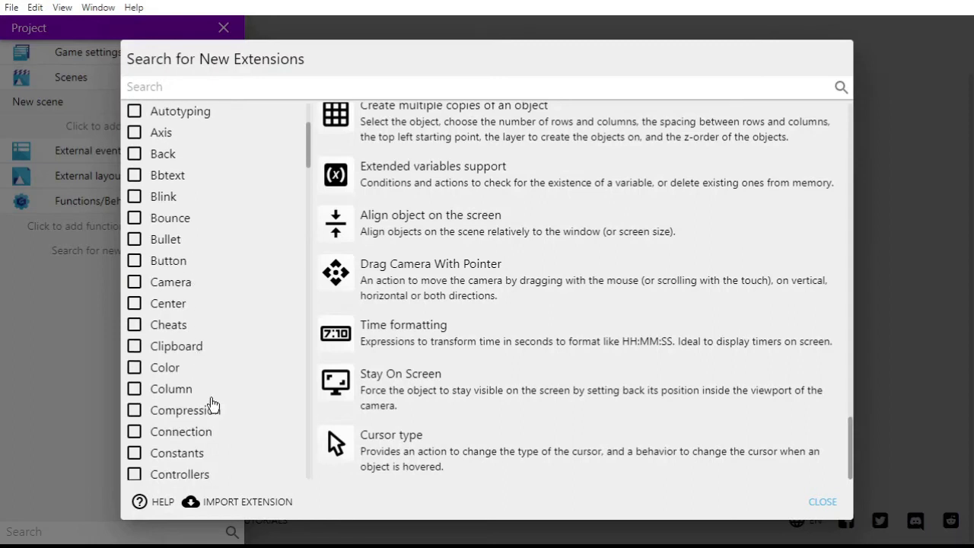
scroll(216, 410, down, 4)
scroll(203, 346, down, 4)
scroll(202, 350, down, 4)
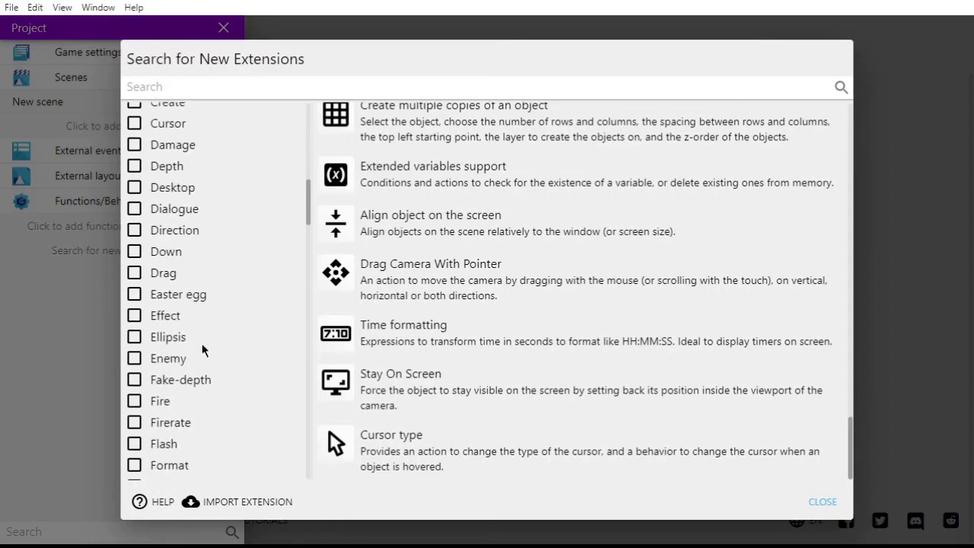
Install the Flash (blink) extension in the project and close the extension search and project manager
scroll(559, 346, up, 20)
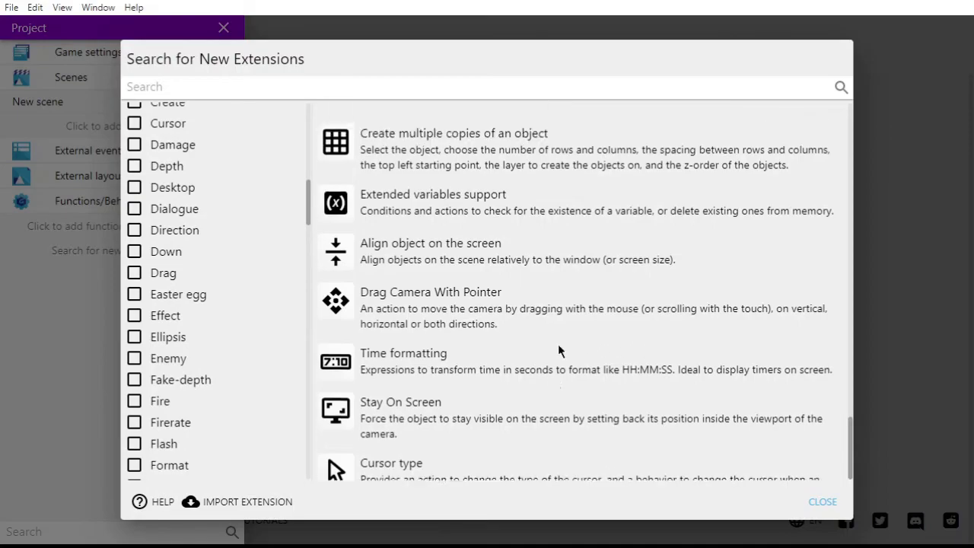
scroll(560, 343, up, 5)
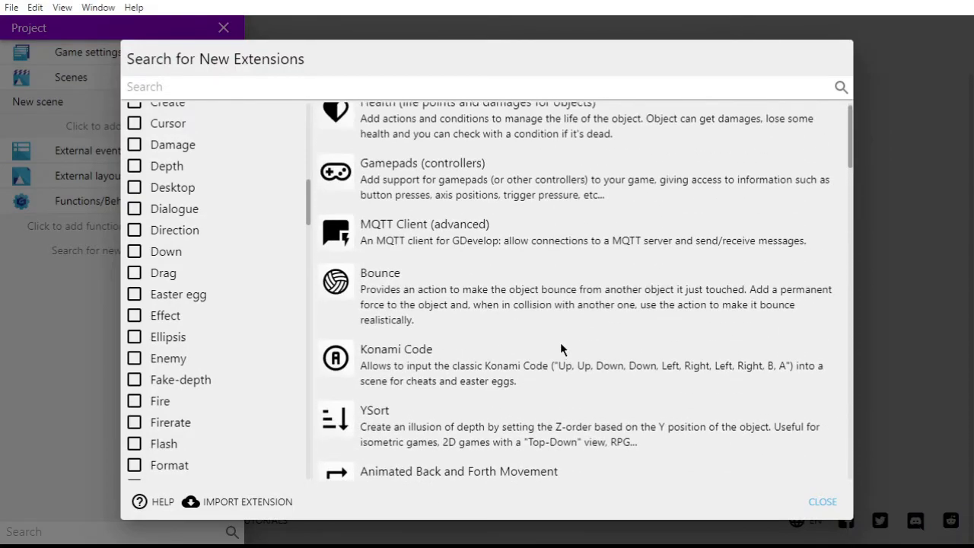
scroll(551, 240, down, 5)
scroll(551, 239, down, 20)
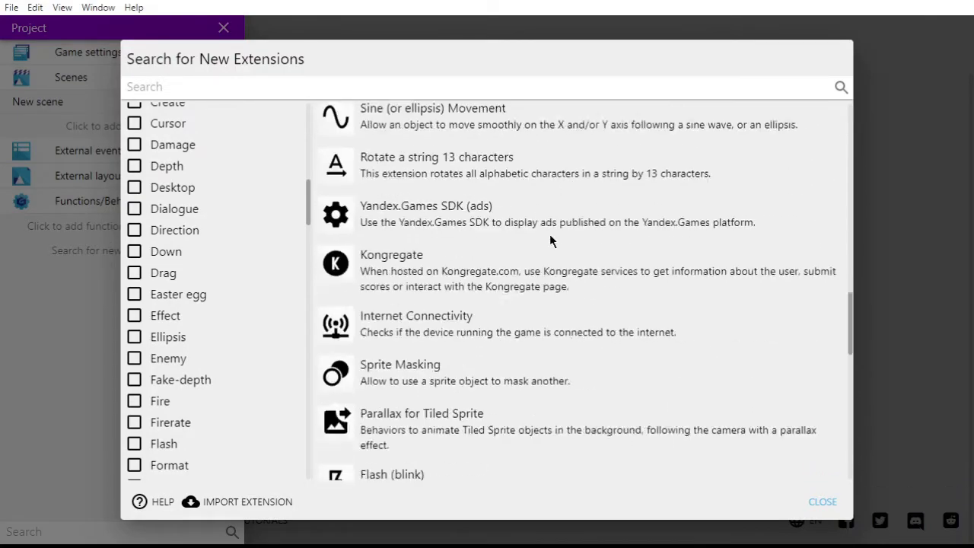
scroll(424, 376, up, 10)
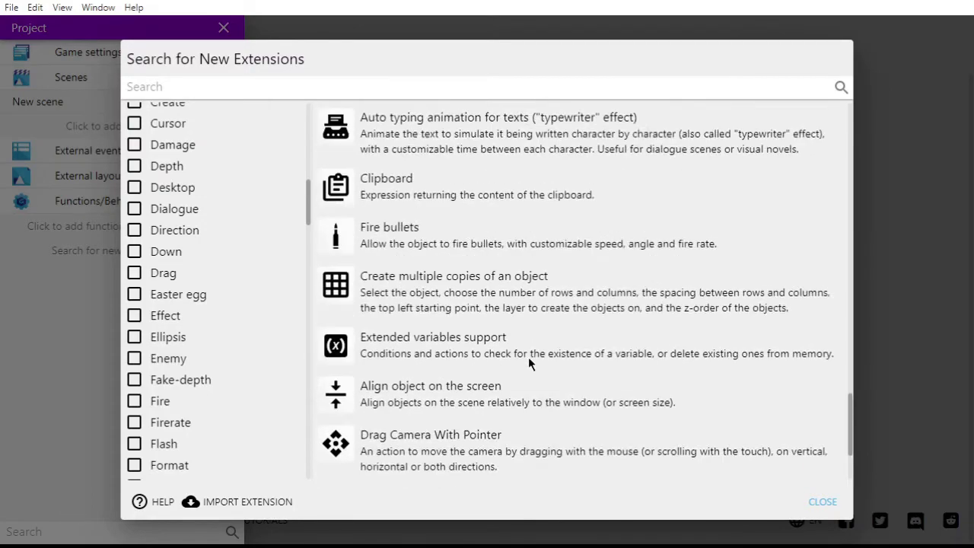
scroll(492, 379, down, 2)
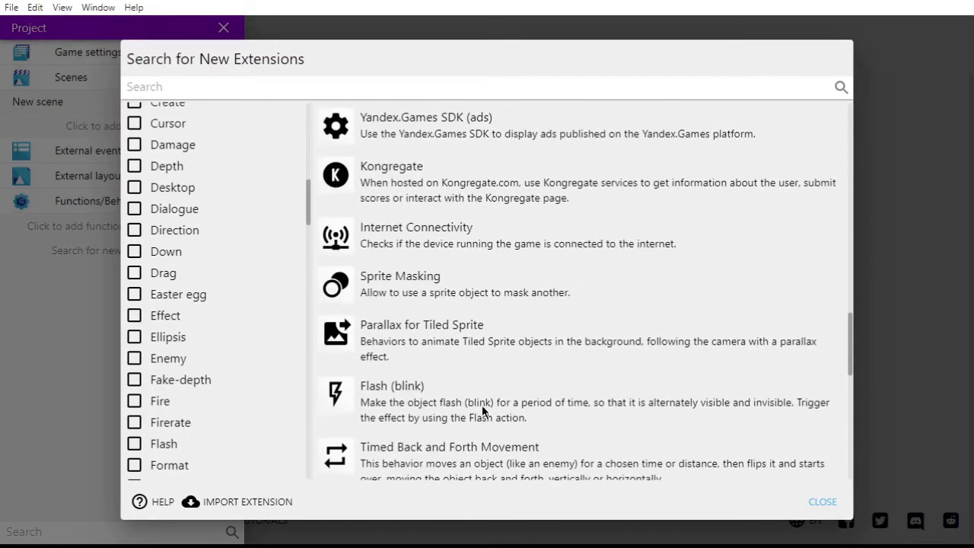
click(409, 398)
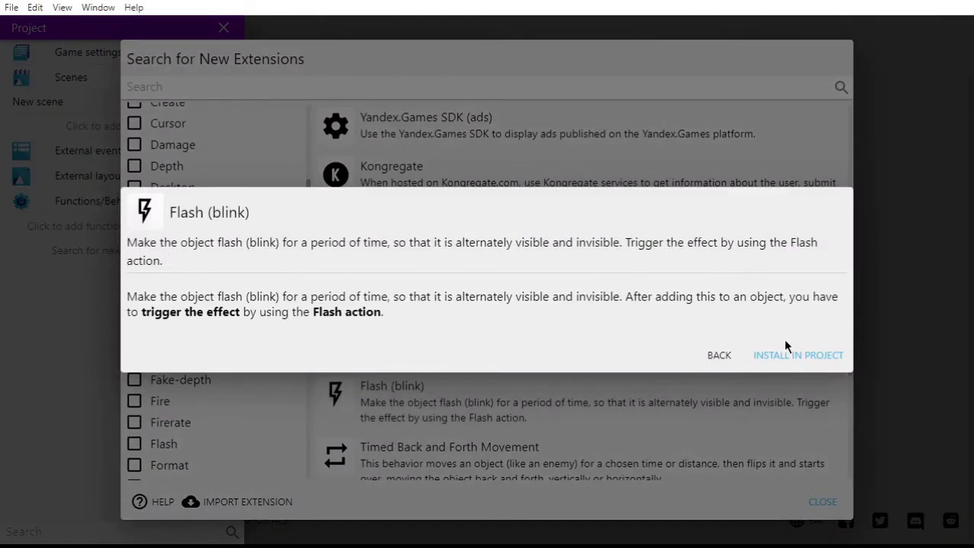
click(797, 356)
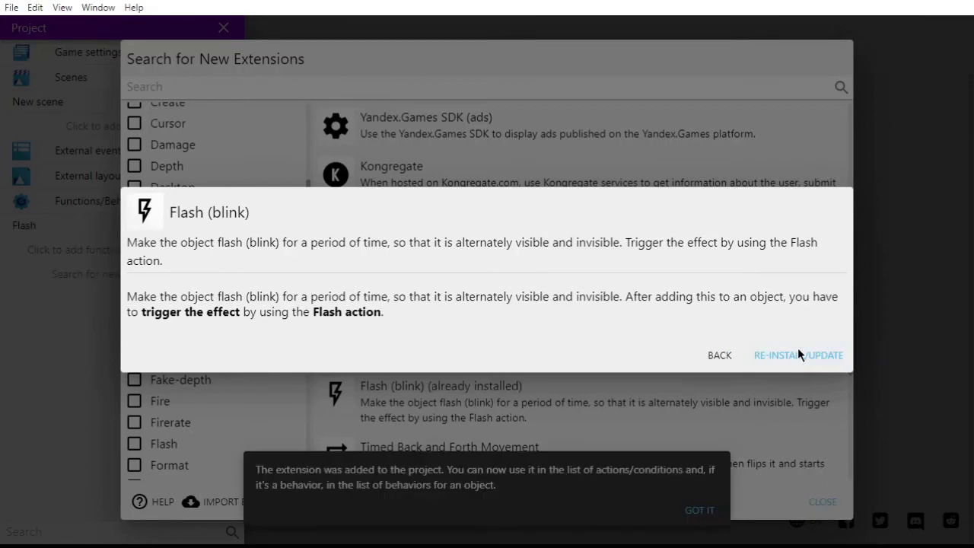
click(733, 448)
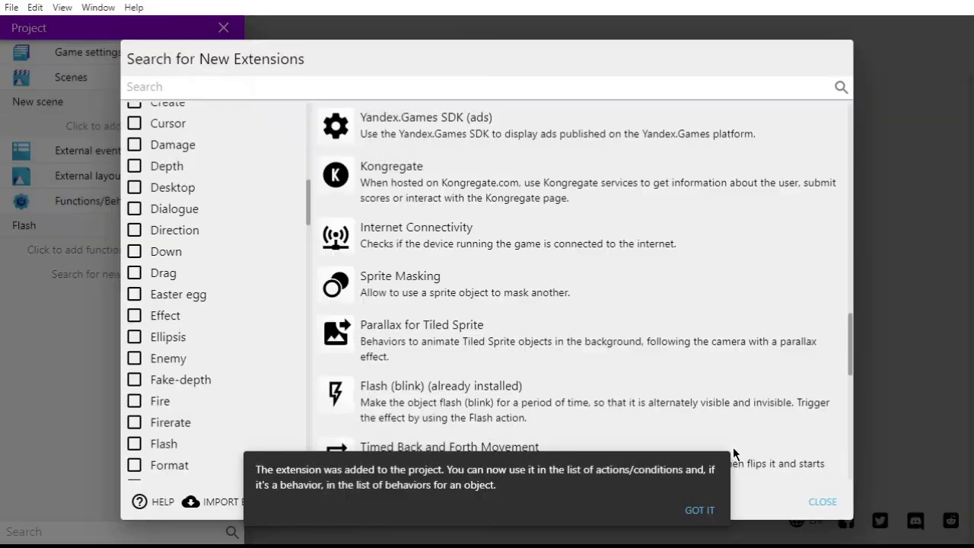
click(699, 509)
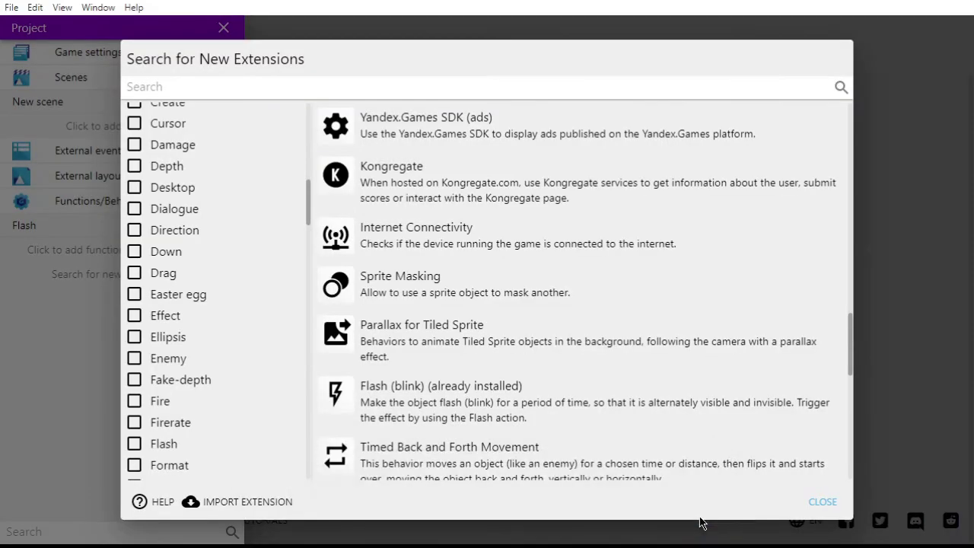
click(822, 502)
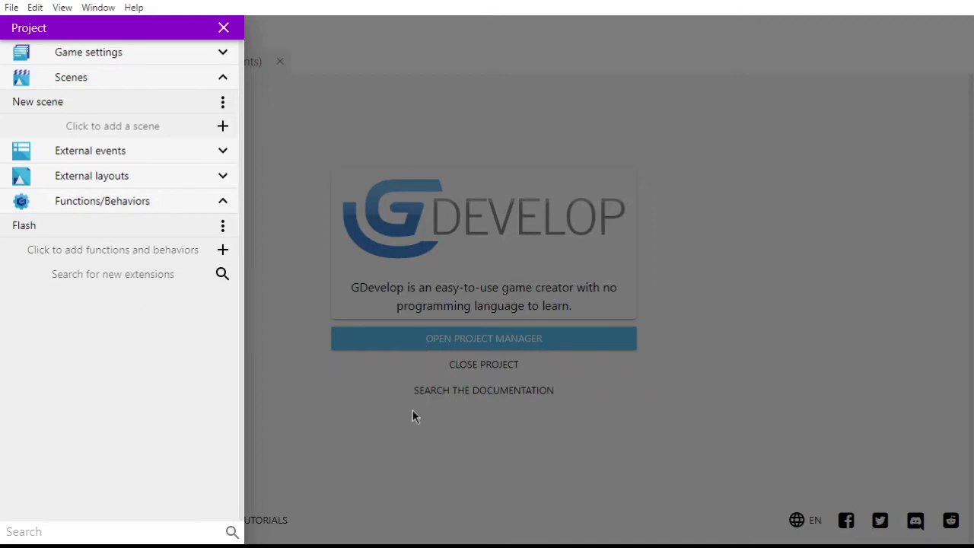
click(502, 463)
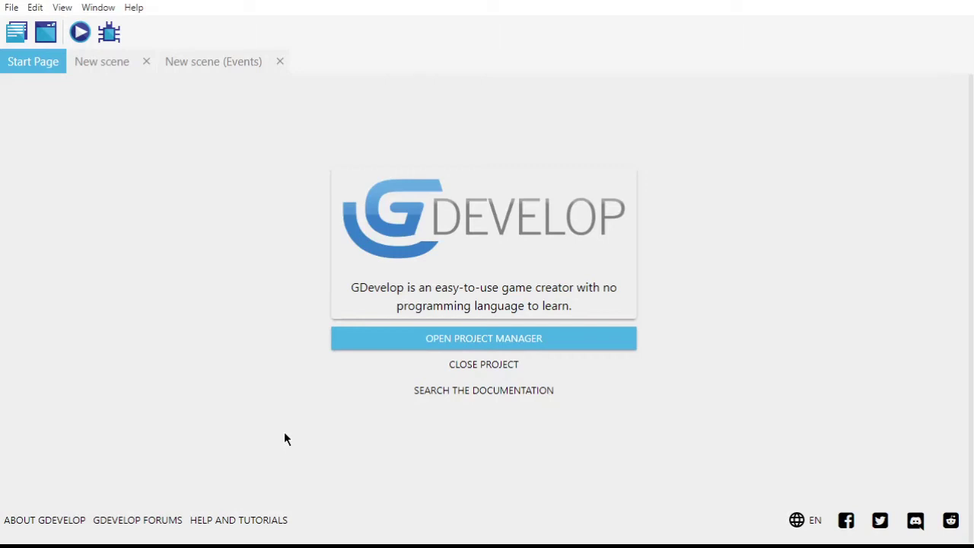
Open the Delete Player action of the Player–NewObject2 collision event in New scene's events for editing
click(111, 60)
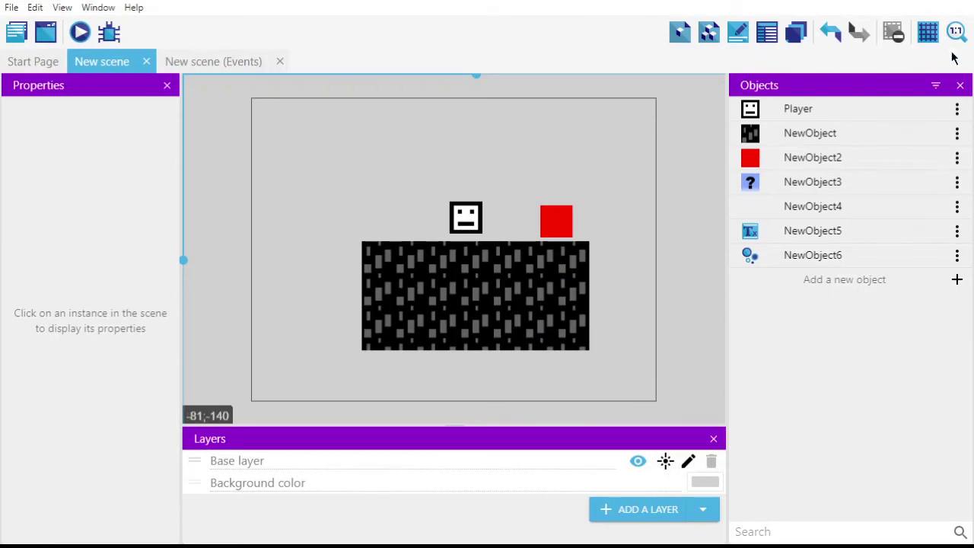
click(870, 157)
click(200, 63)
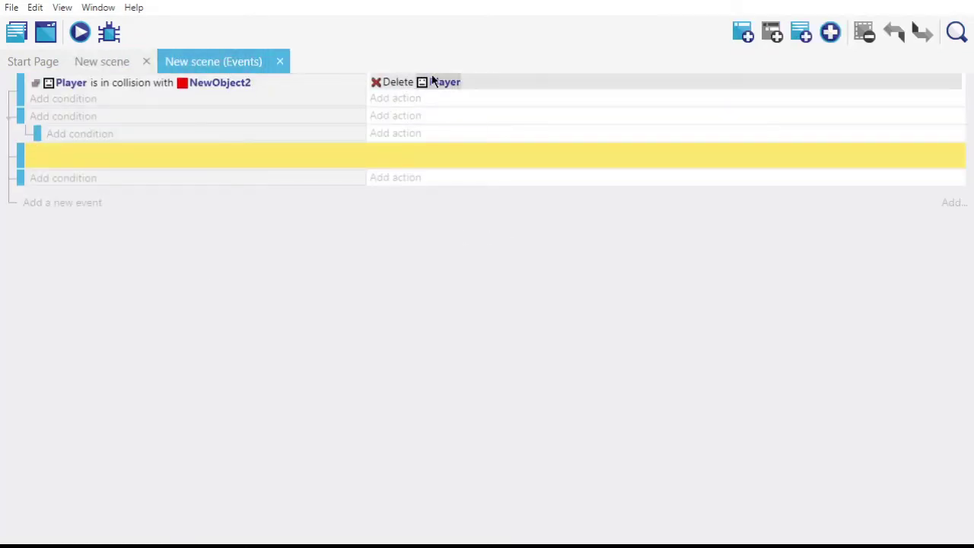
click(474, 81)
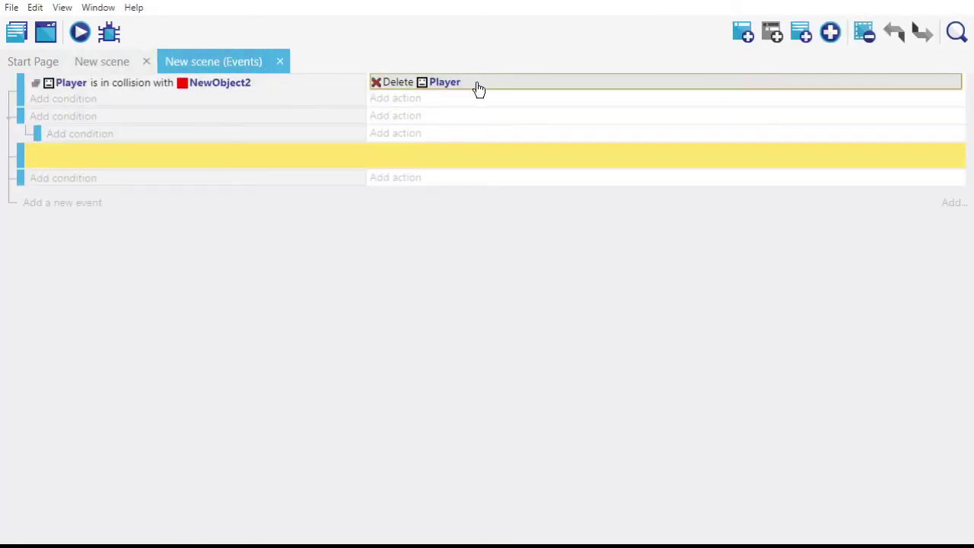
double_click(477, 84)
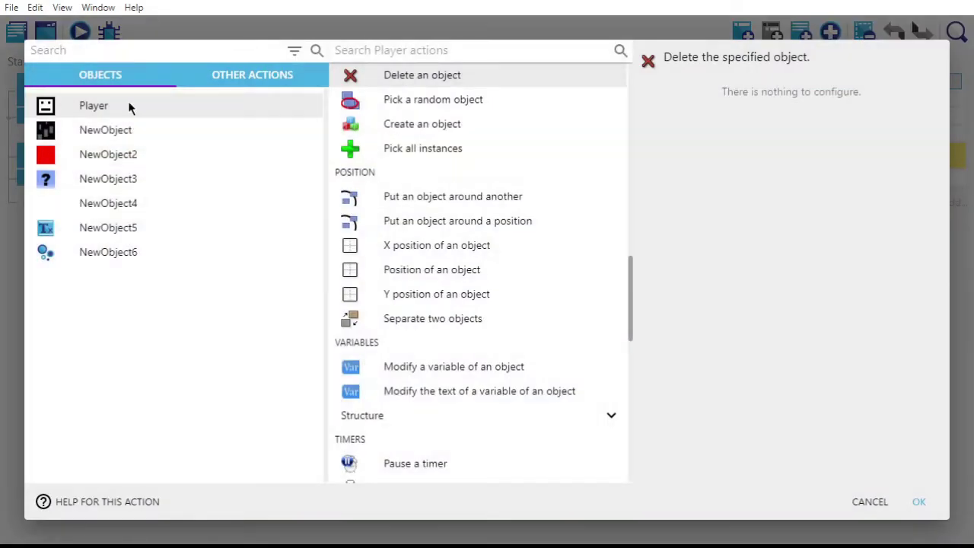
Look through the whole list of Player actions, from Options to Size, for an action of the Flash extension
scroll(382, 167, down, 9)
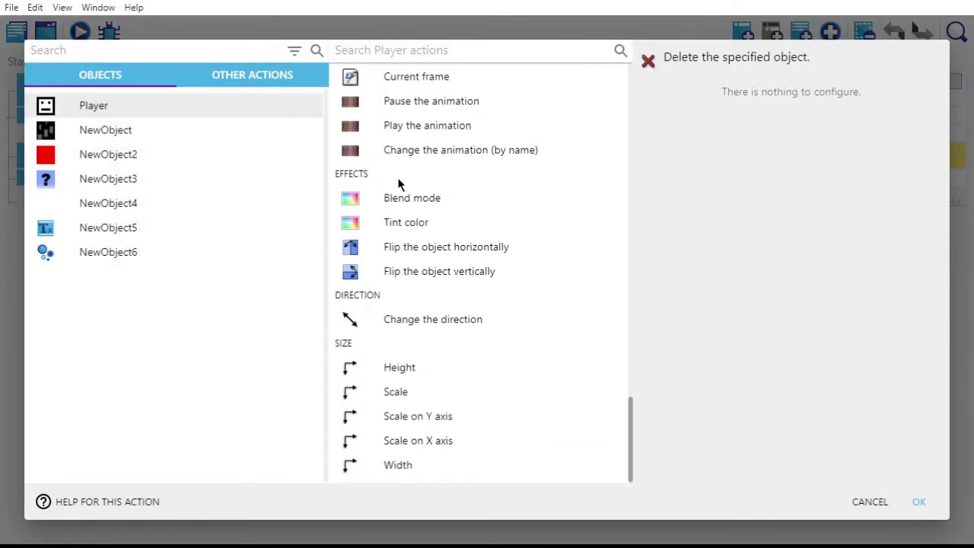
scroll(501, 366, up, 15)
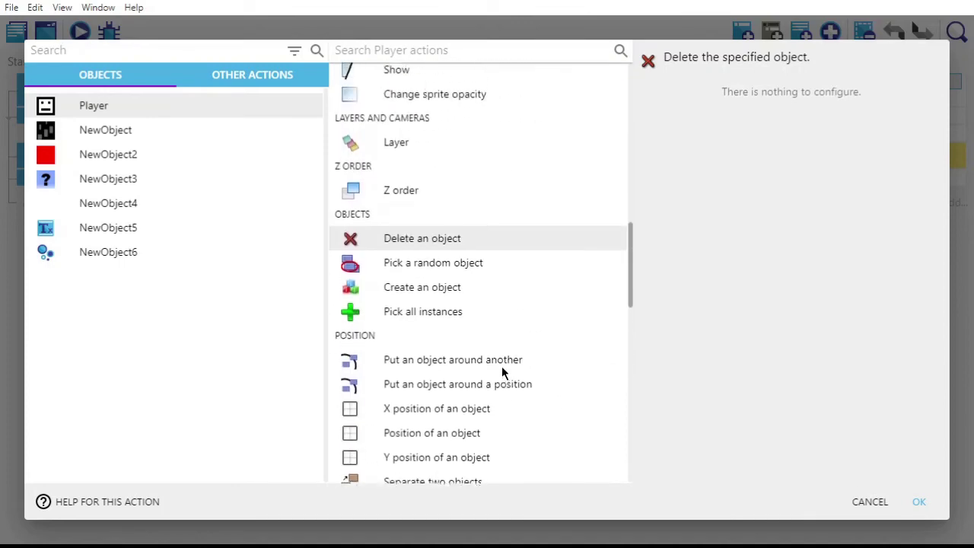
scroll(510, 367, up, 4)
scroll(515, 365, down, 10)
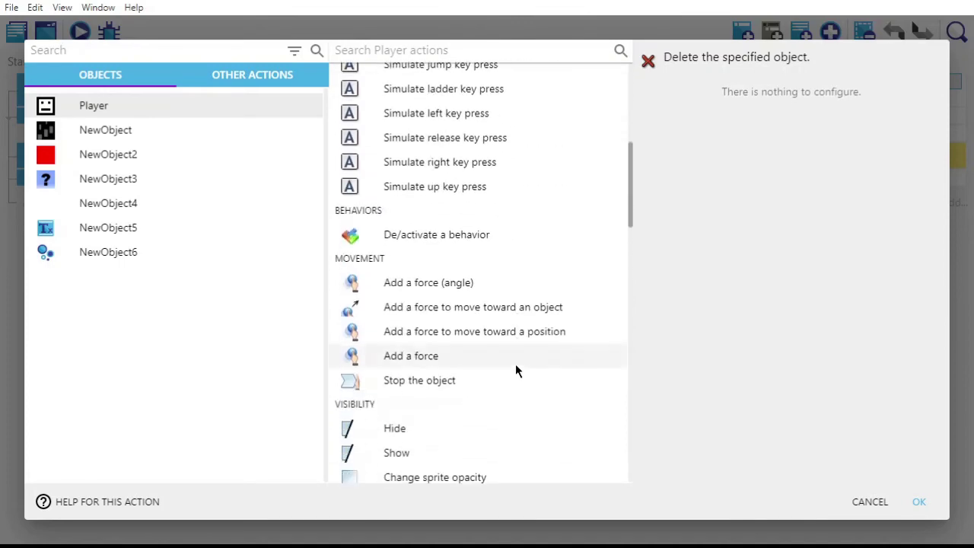
scroll(515, 366, down, 8)
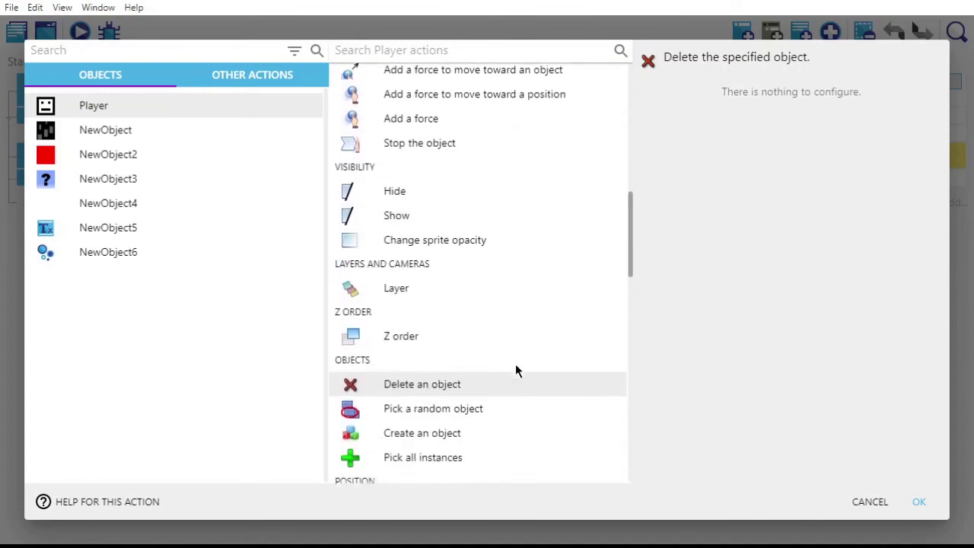
scroll(513, 367, down, 10)
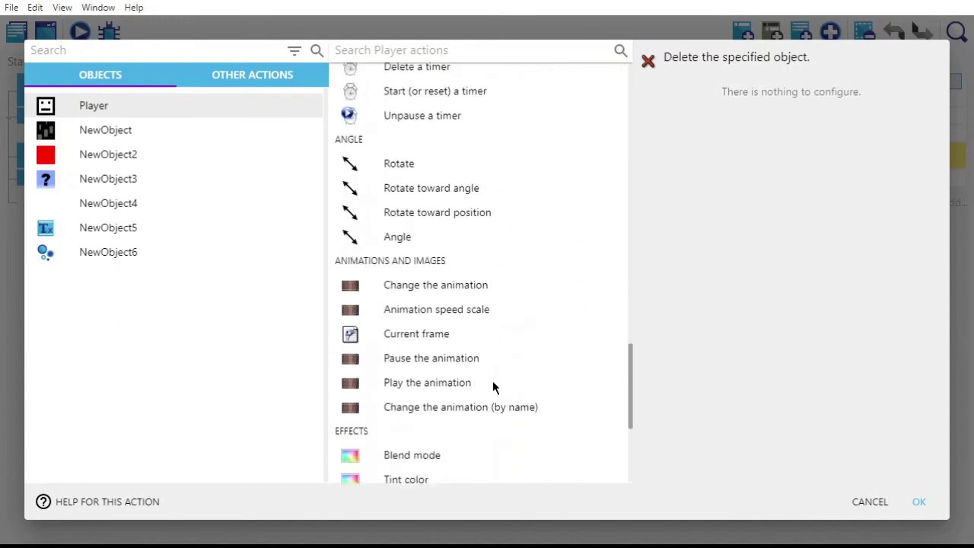
scroll(482, 392, down, 2)
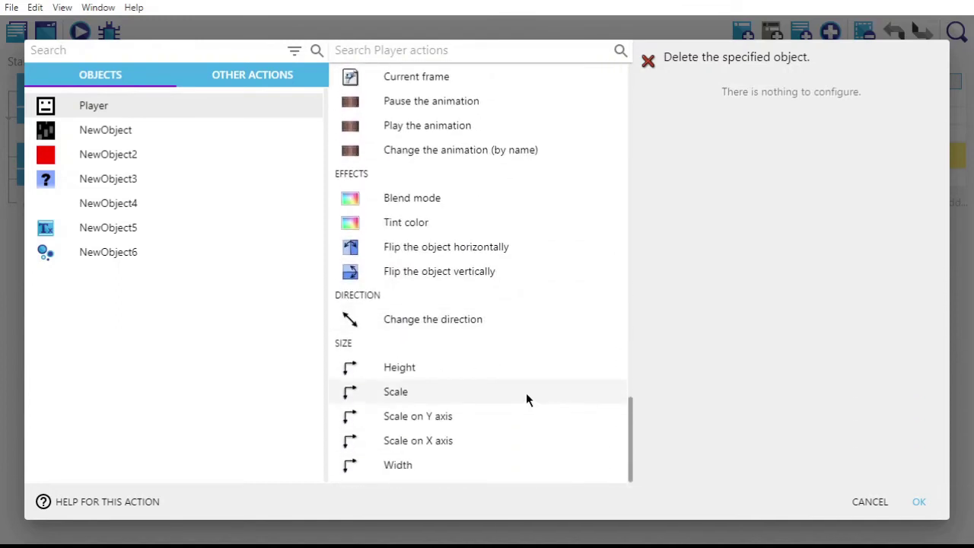
scroll(495, 400, up, 2)
scroll(449, 398, up, 4)
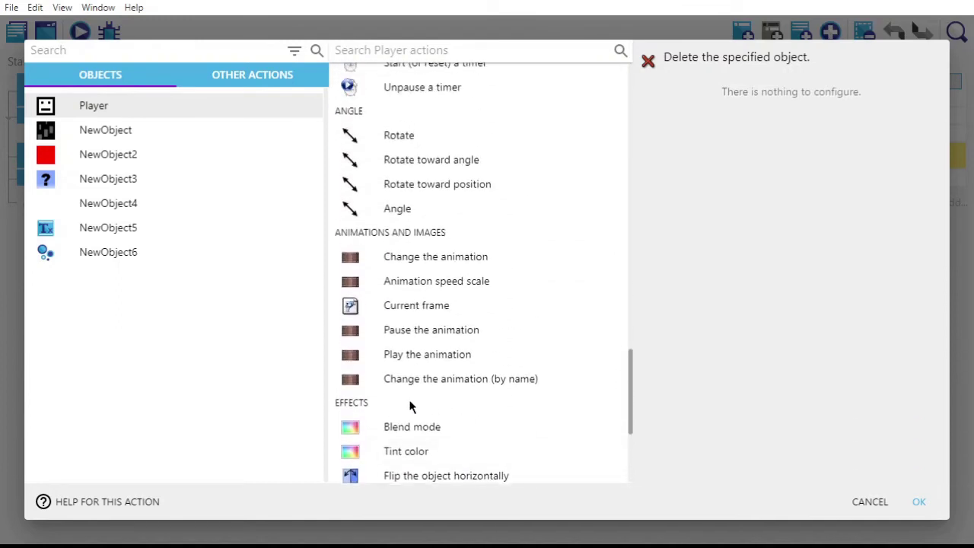
scroll(409, 406, up, 10)
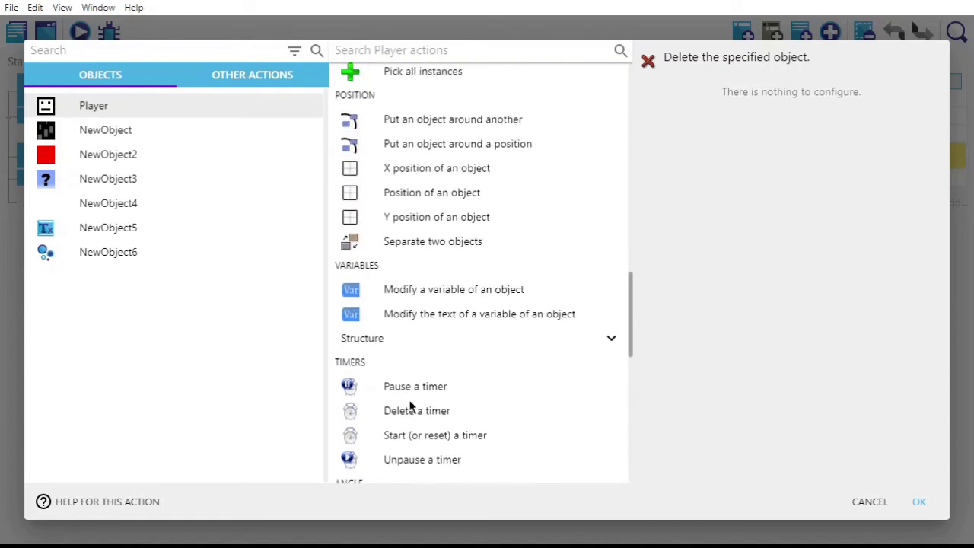
scroll(410, 407, up, 4)
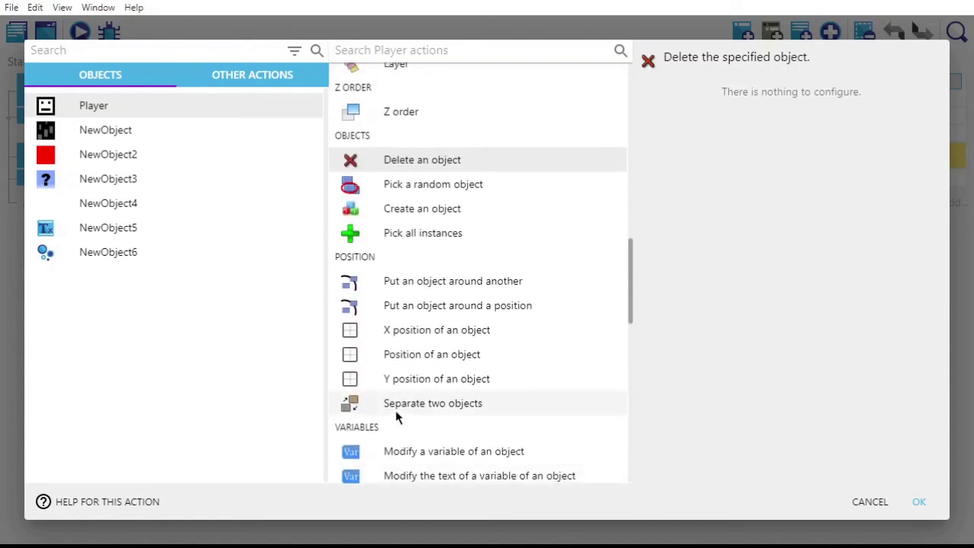
scroll(400, 414, up, 13)
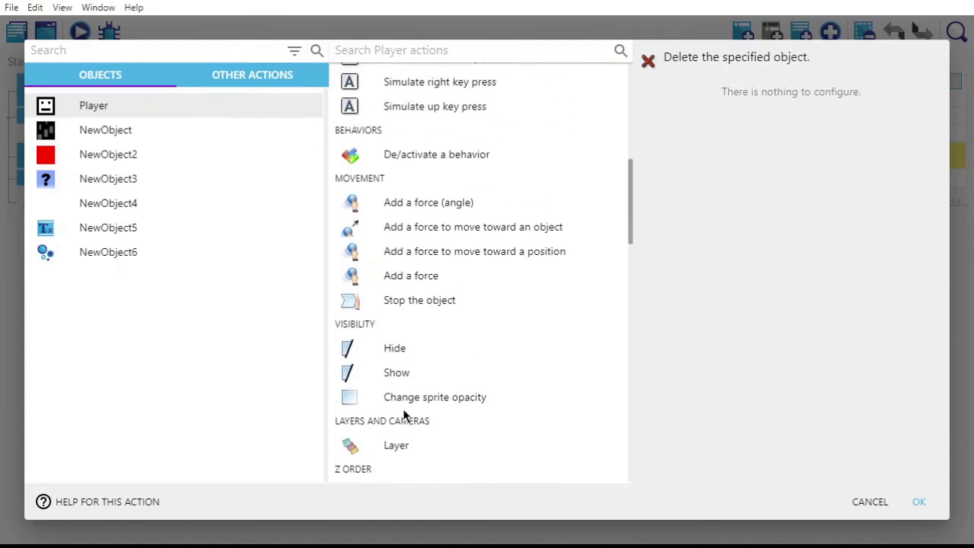
scroll(403, 414, up, 8)
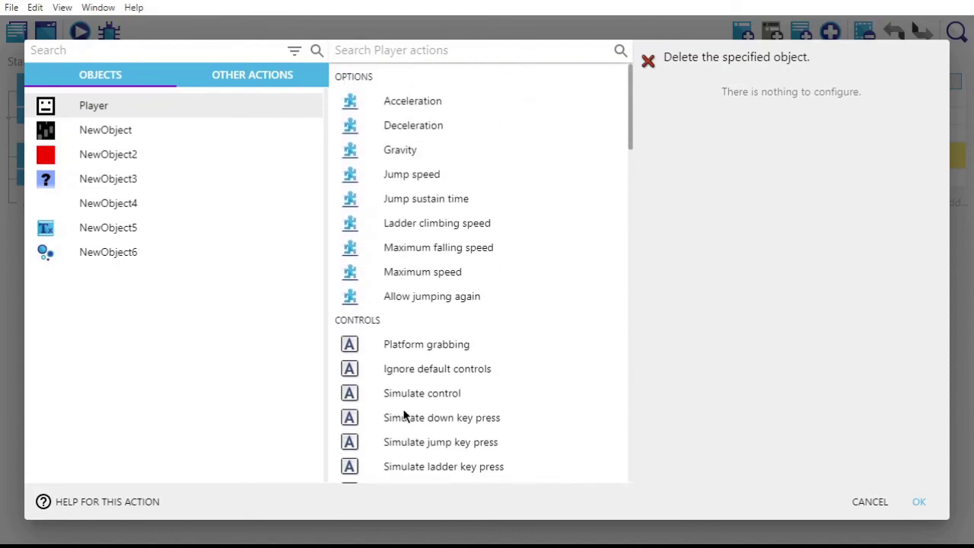
scroll(403, 413, down, 8)
scroll(407, 419, down, 20)
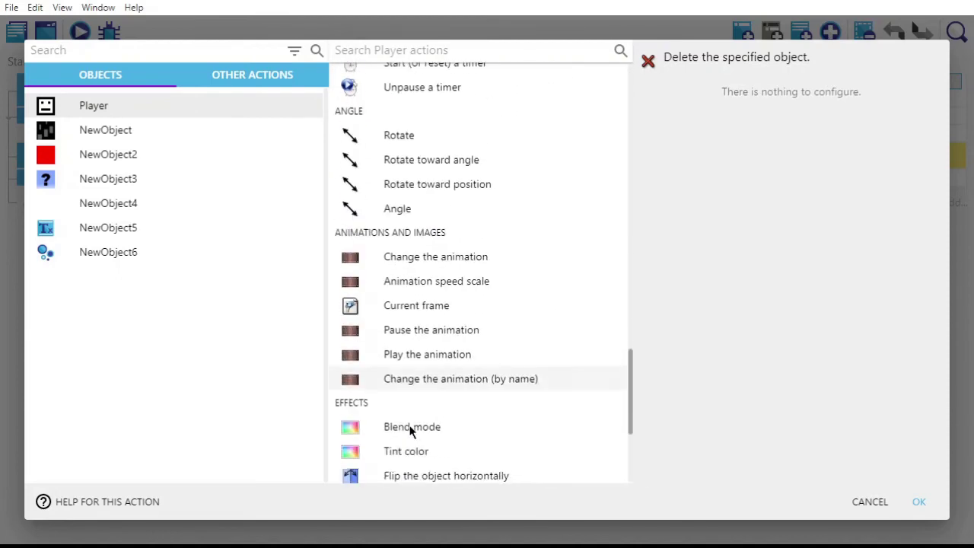
scroll(409, 431, up, 13)
scroll(410, 430, up, 16)
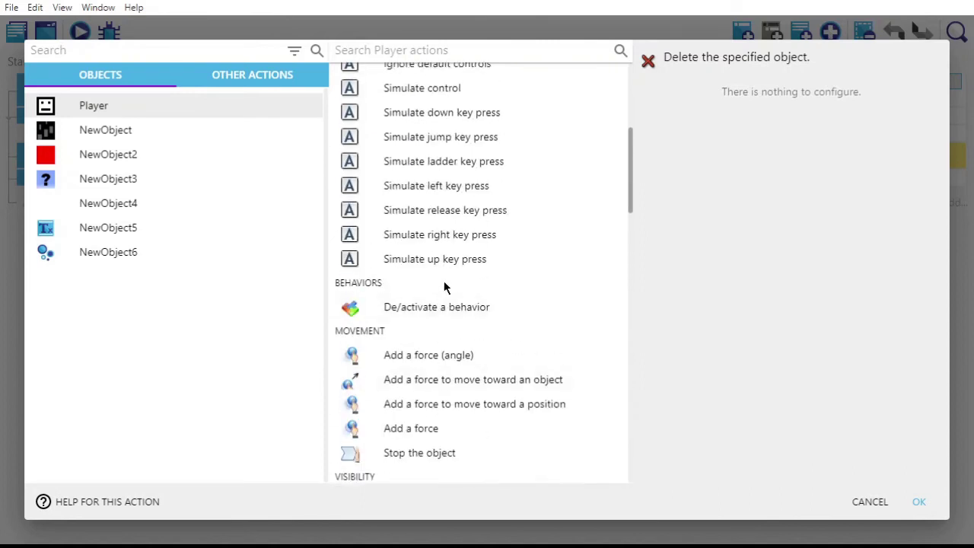
Check which behavior the De/activate a behavior action offers for Player, and leave the action editor without saving
click(423, 312)
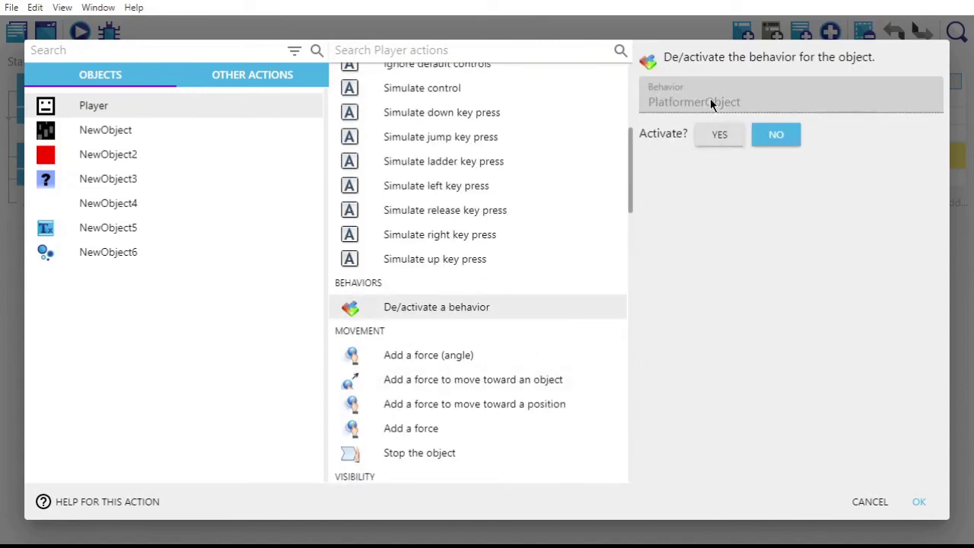
scroll(539, 278, down, 20)
scroll(539, 279, down, 5)
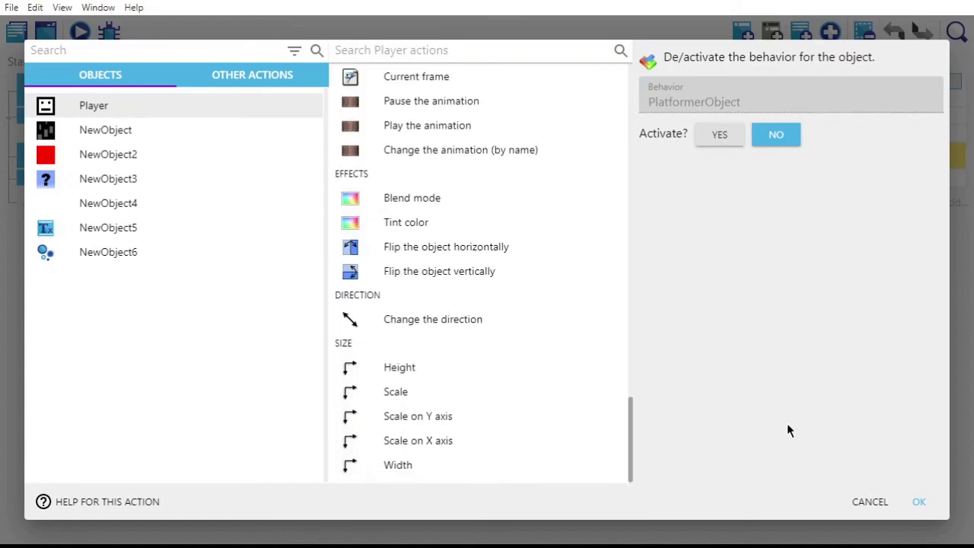
click(872, 502)
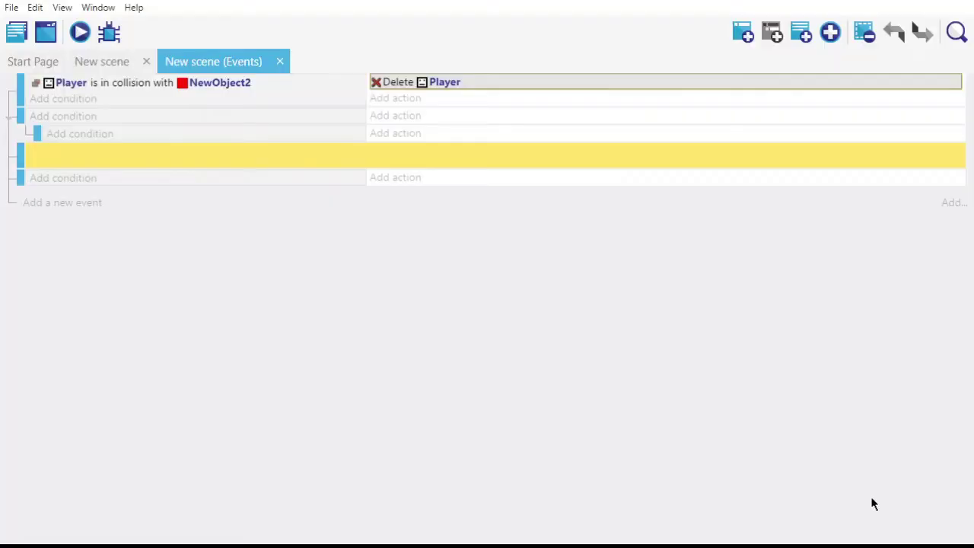
Add the installed Flash (blink) behavior to the Player object in New scene and apply the object changes
click(104, 64)
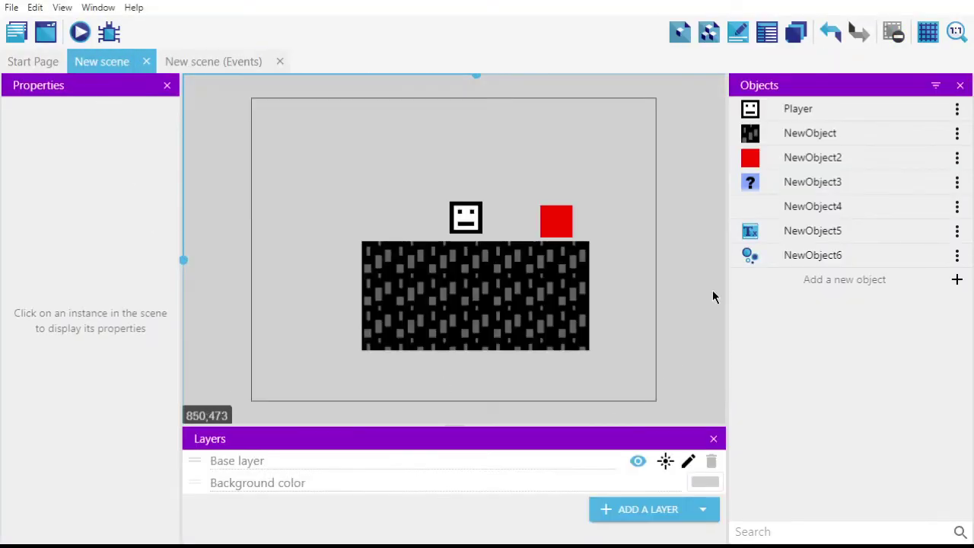
click(824, 110)
double_click(824, 111)
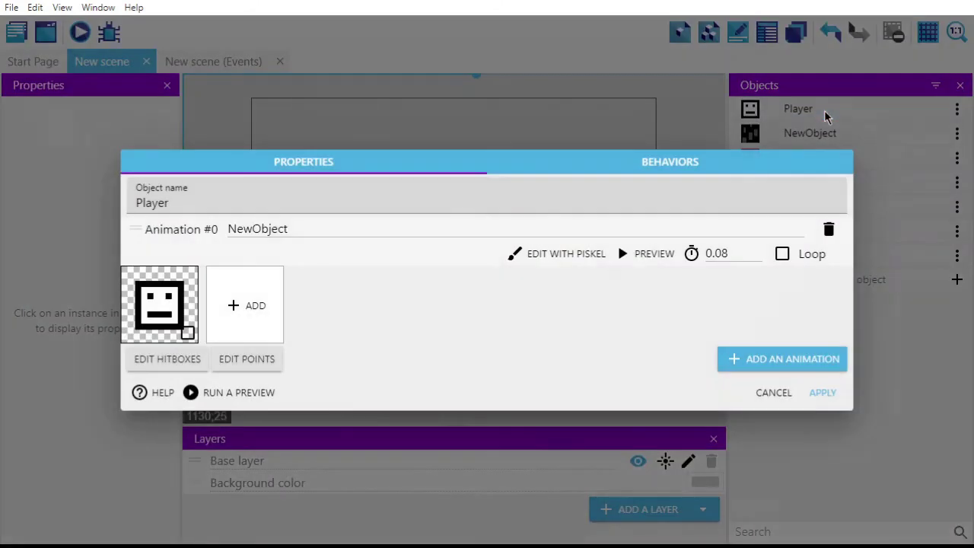
click(700, 159)
scroll(626, 330, down, 5)
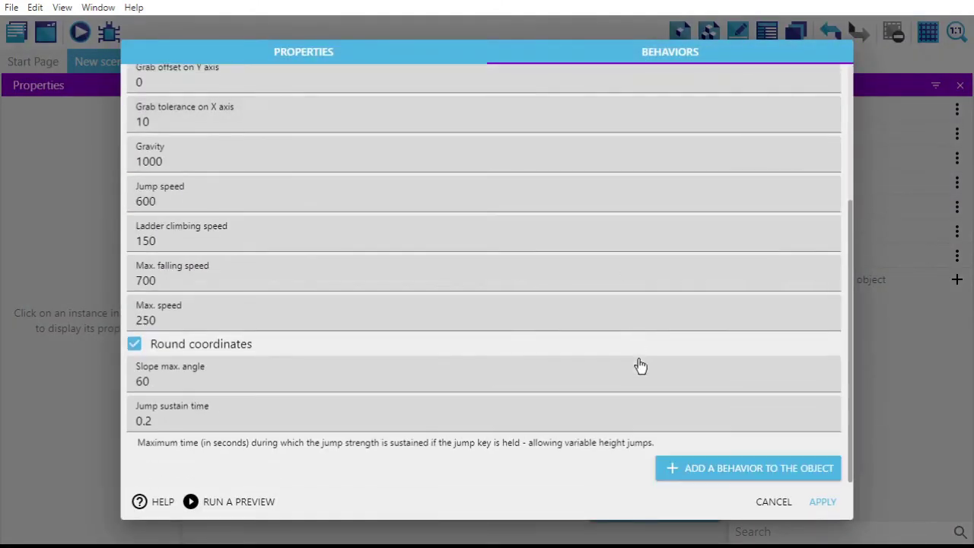
click(809, 476)
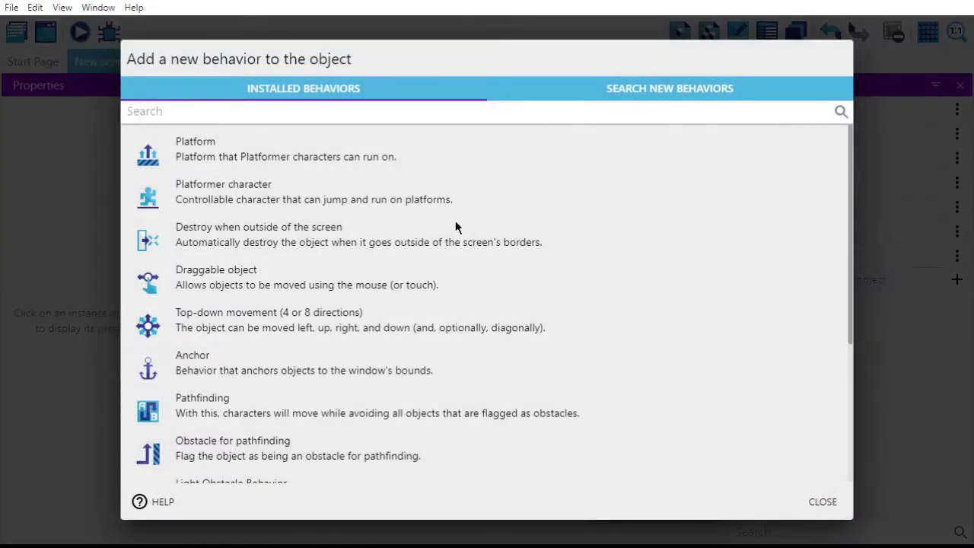
scroll(442, 183, down, 3)
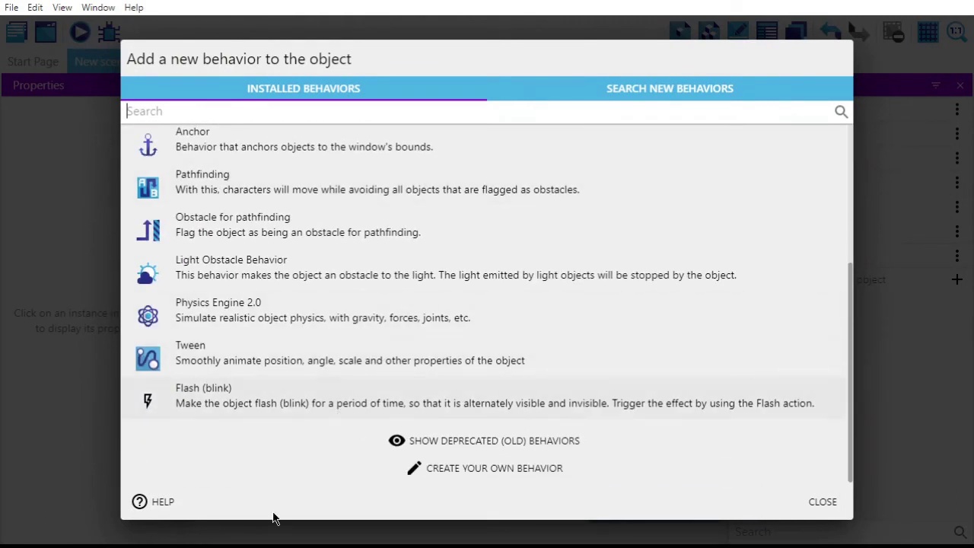
click(294, 404)
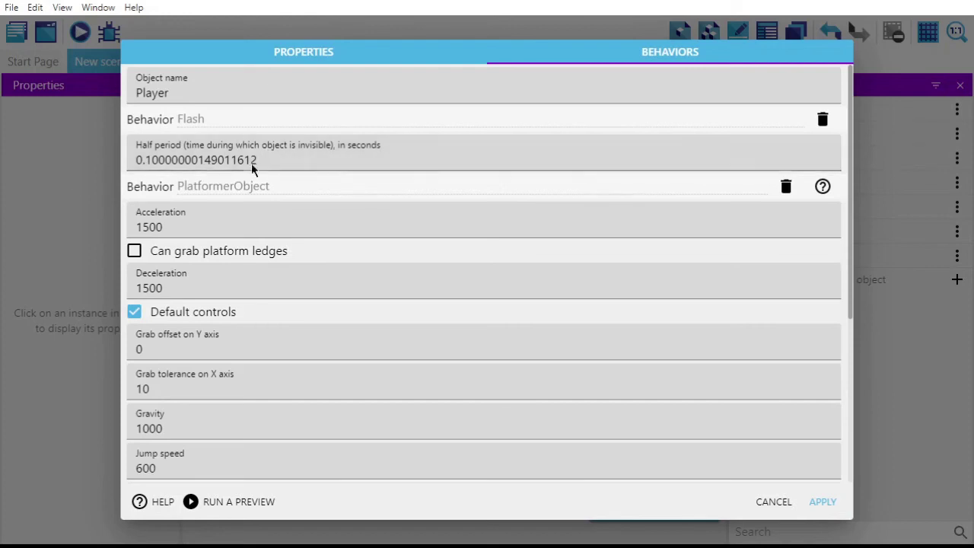
click(835, 501)
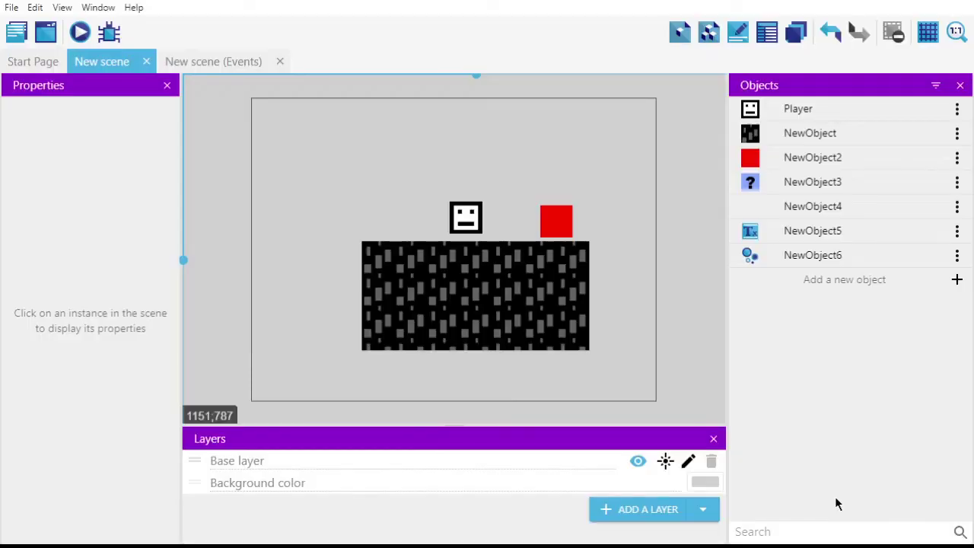
Replace the collision event's Delete Player action with De/activate a behavior, set to activate Player's Flash behavior
click(211, 63)
double_click(458, 86)
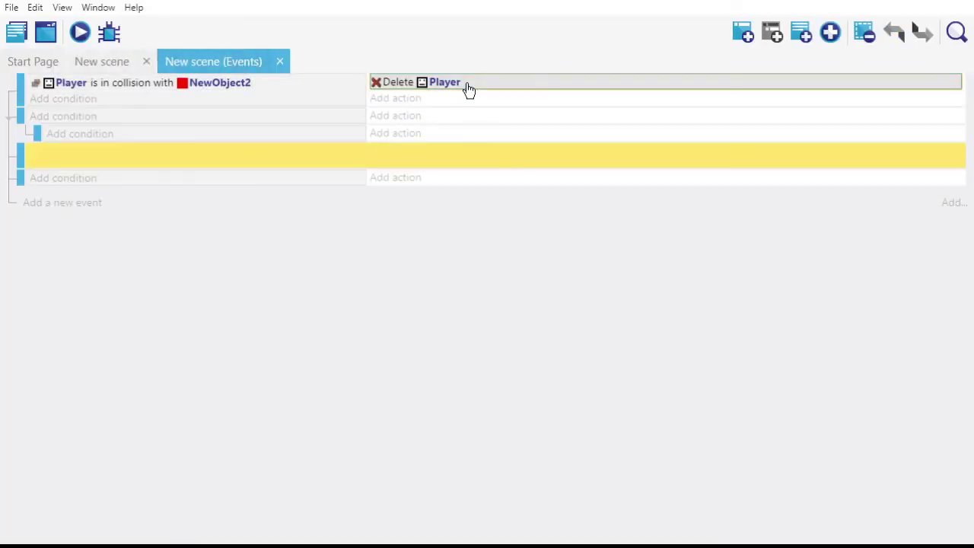
scroll(430, 216, down, 5)
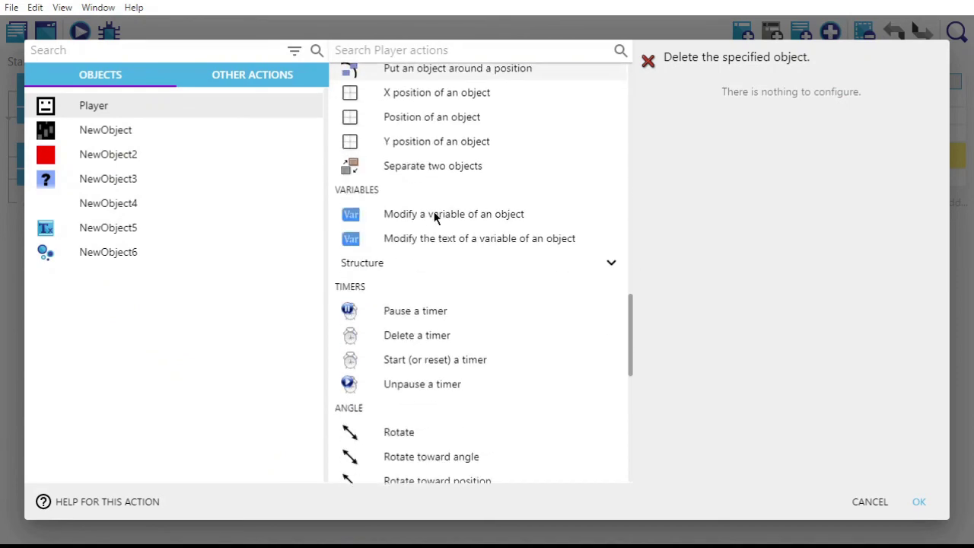
scroll(434, 218, down, 1)
scroll(437, 217, up, 3)
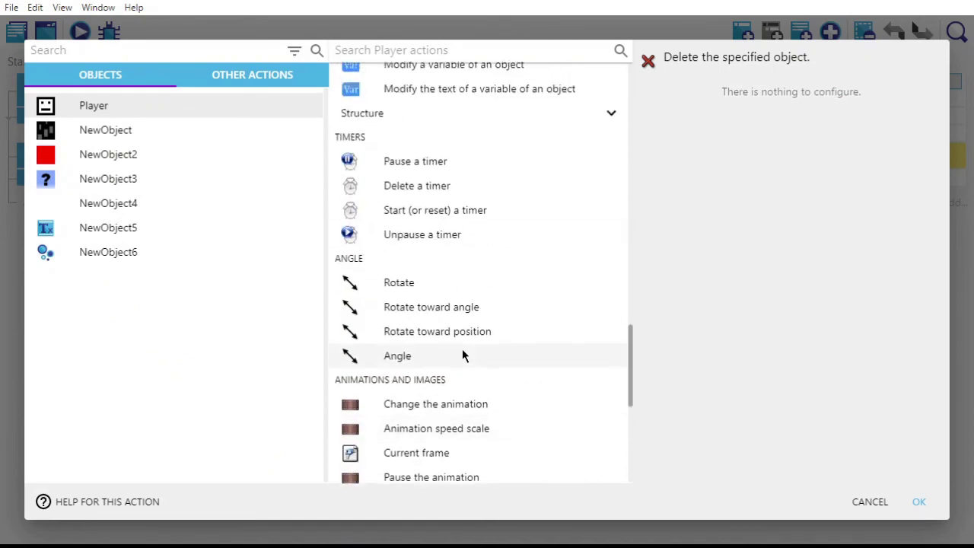
scroll(463, 349, up, 5)
scroll(430, 276, up, 3)
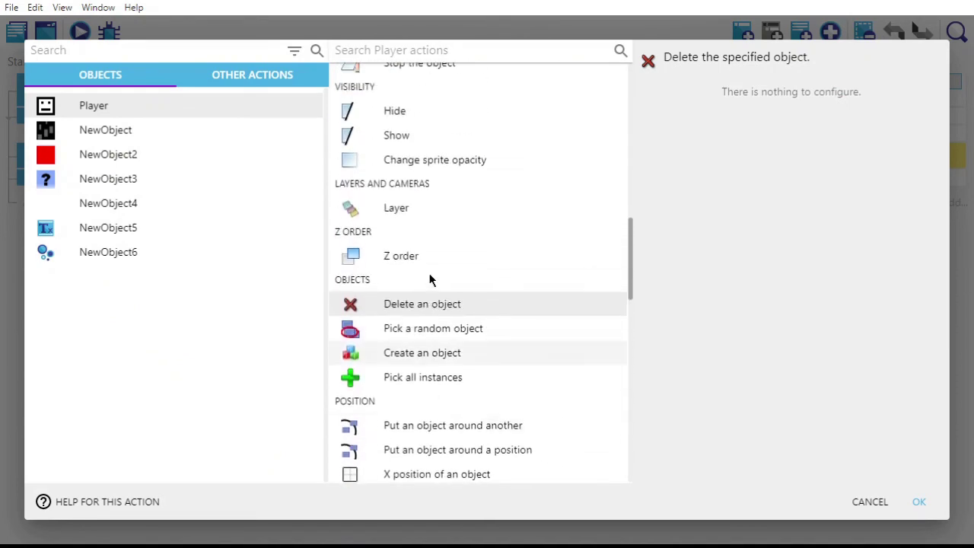
scroll(432, 240, up, 7)
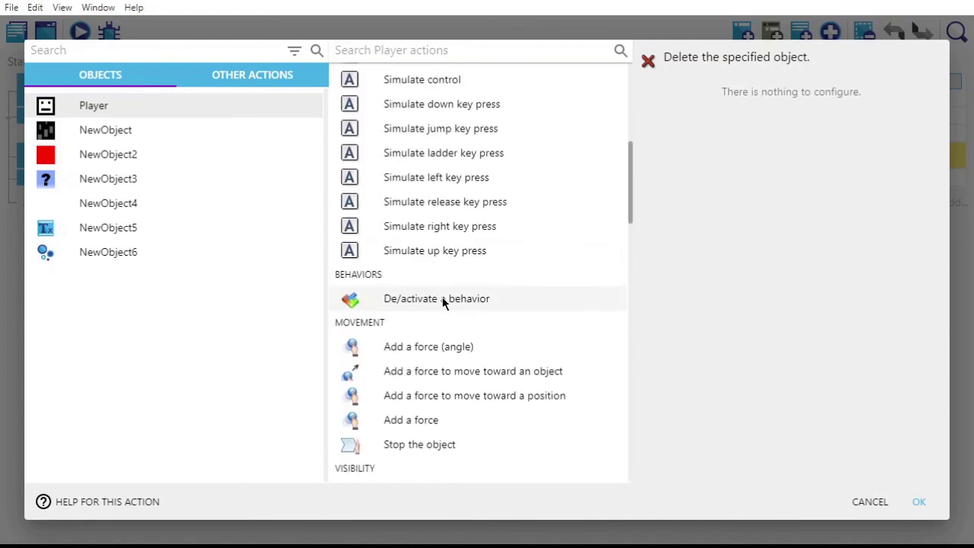
click(445, 298)
click(747, 127)
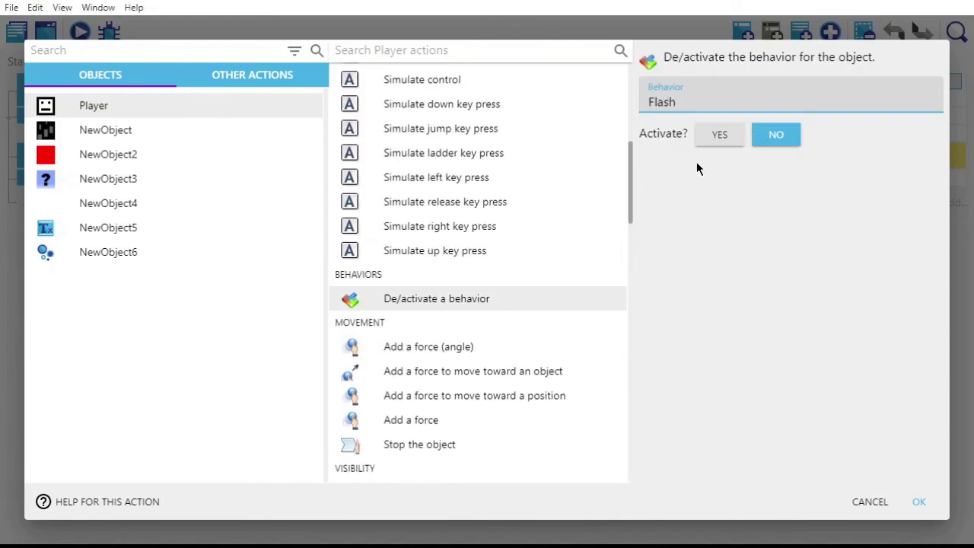
click(715, 134)
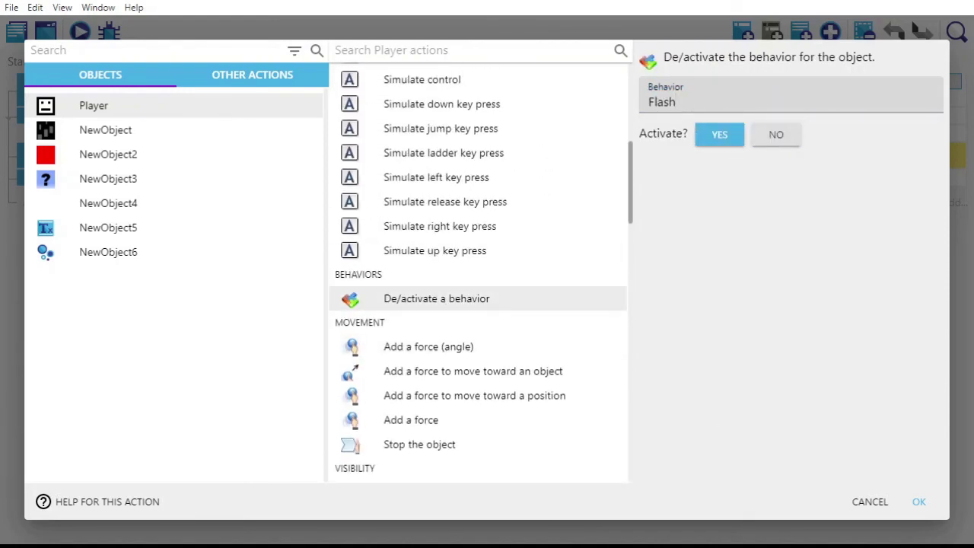
click(918, 501)
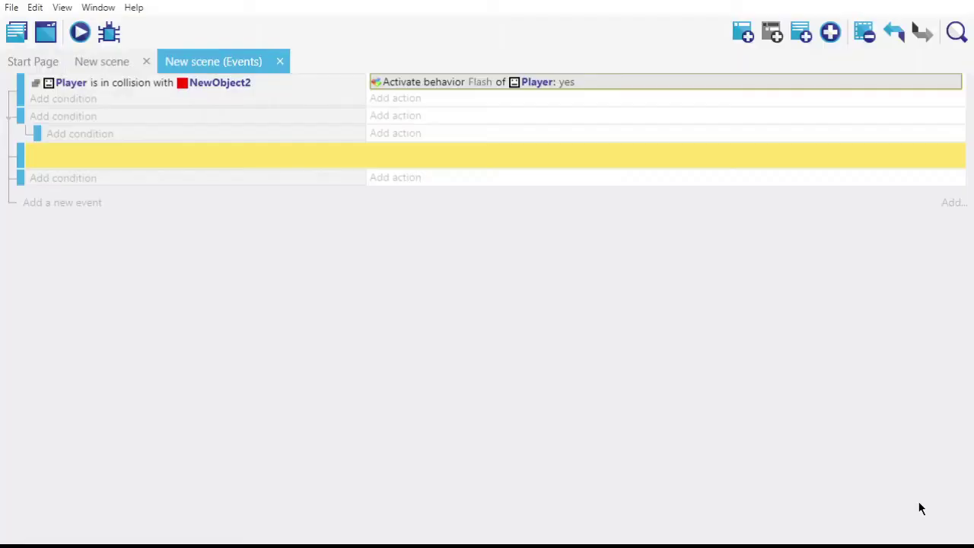
Preview the scene, move the player into the red square and back to test the collision, and close the preview
click(80, 32)
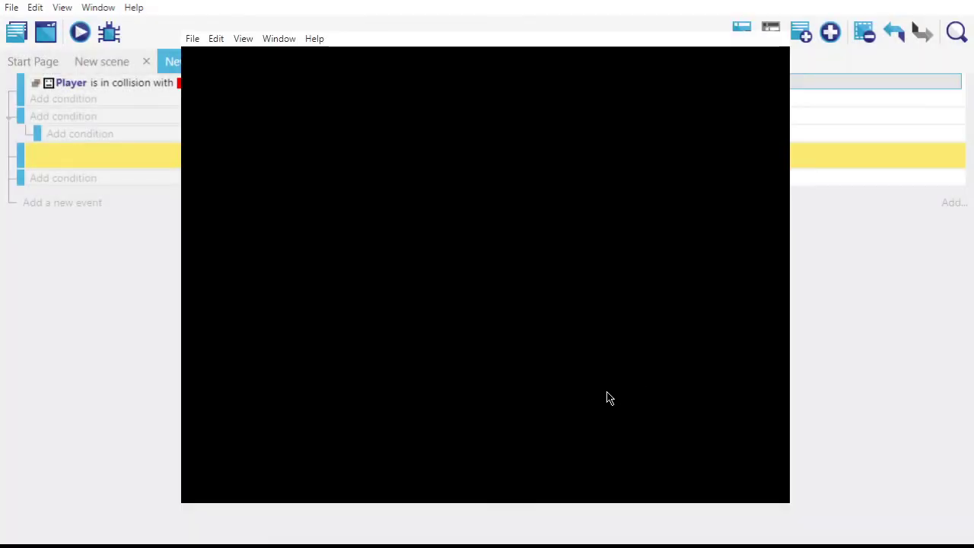
key(Right)
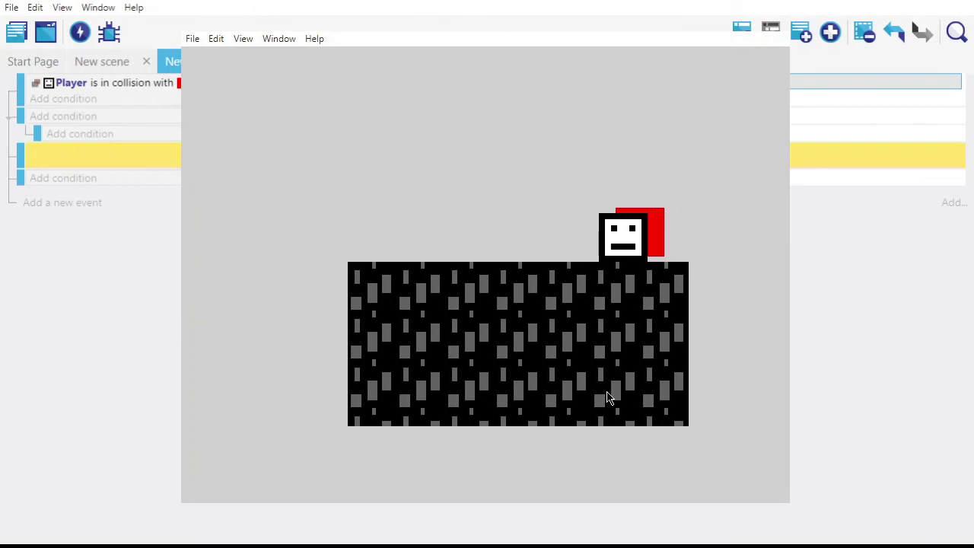
key(Left)
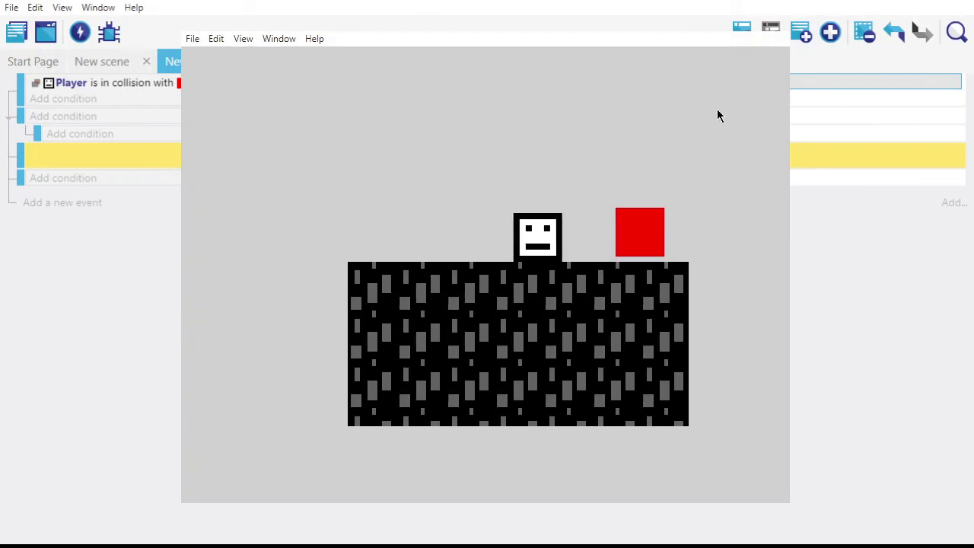
click(765, 21)
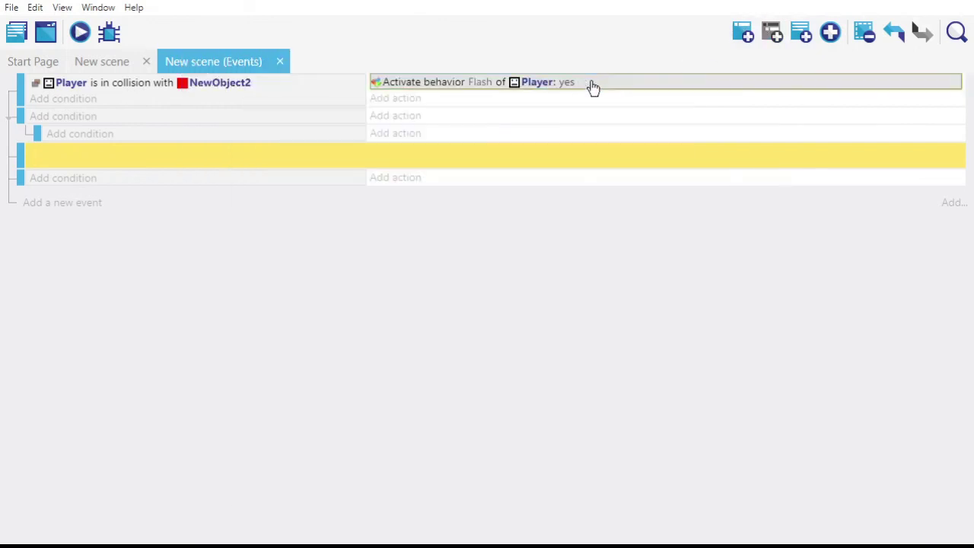
Review the settings of the collision event's De/activate a behavior action for Player, and leave the action editor without saving
double_click(590, 85)
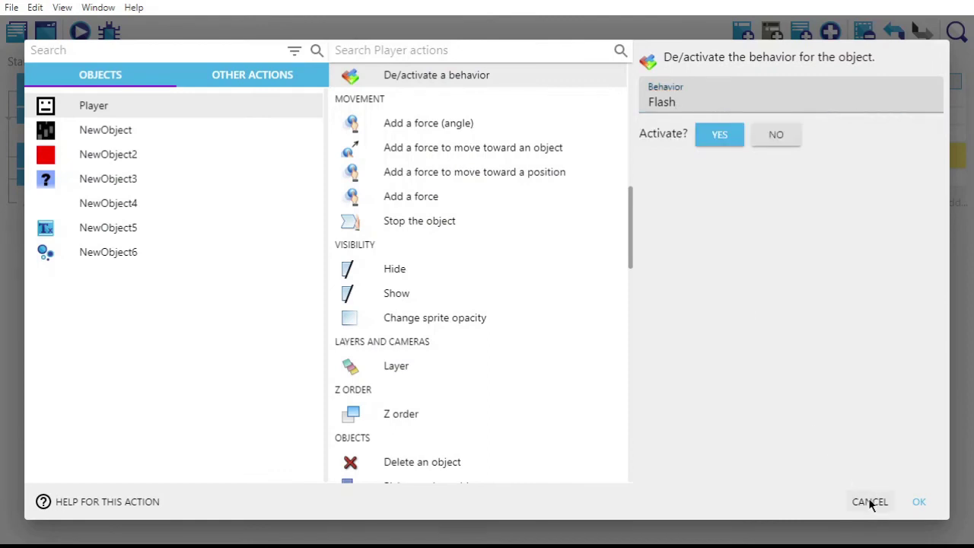
scroll(417, 262, up, 4)
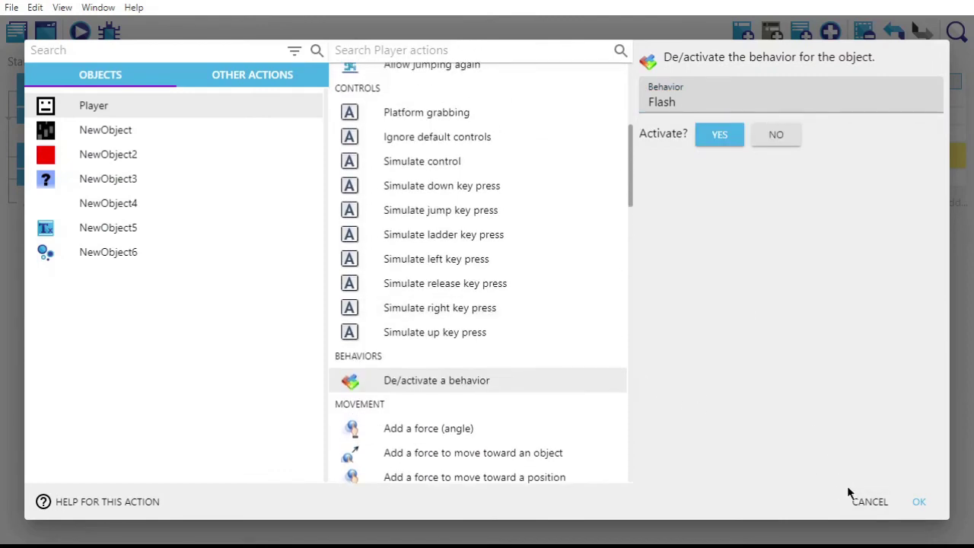
click(881, 504)
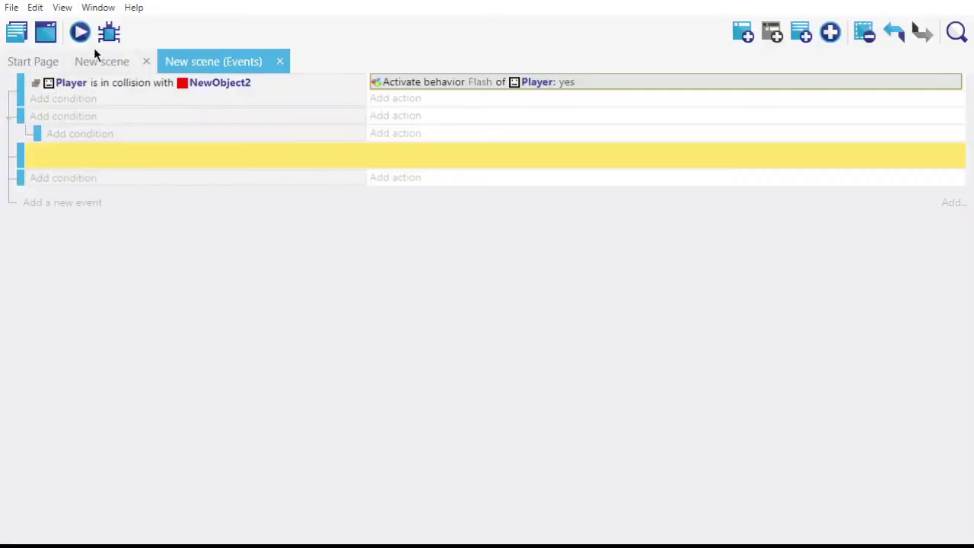
Check the Flash behavior's half period setting on the Player object in New scene, and close the object editor without applying changes
click(118, 63)
double_click(810, 108)
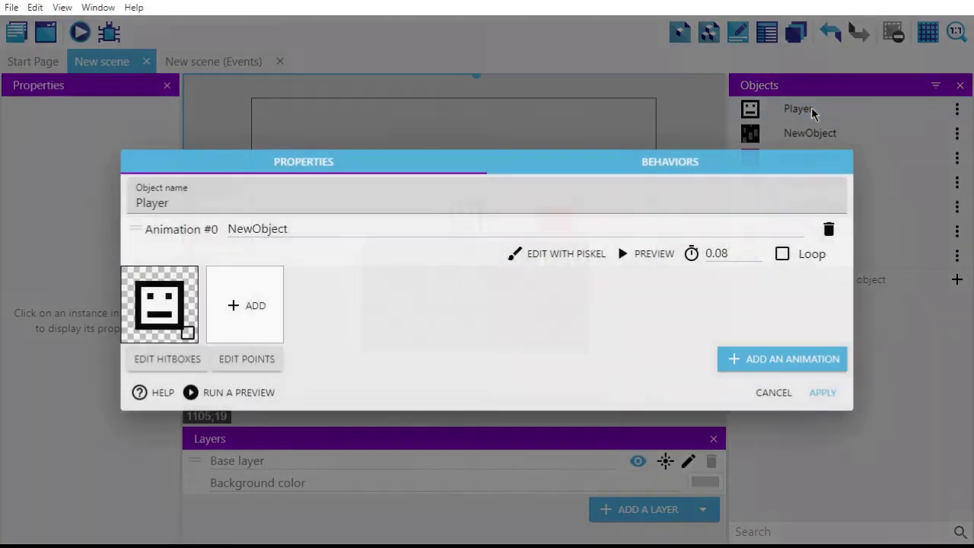
click(606, 162)
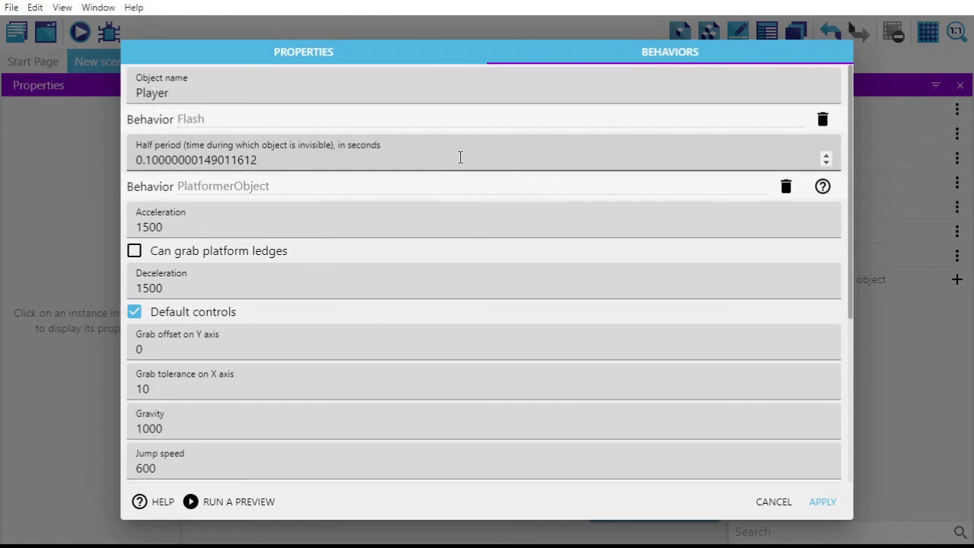
click(774, 502)
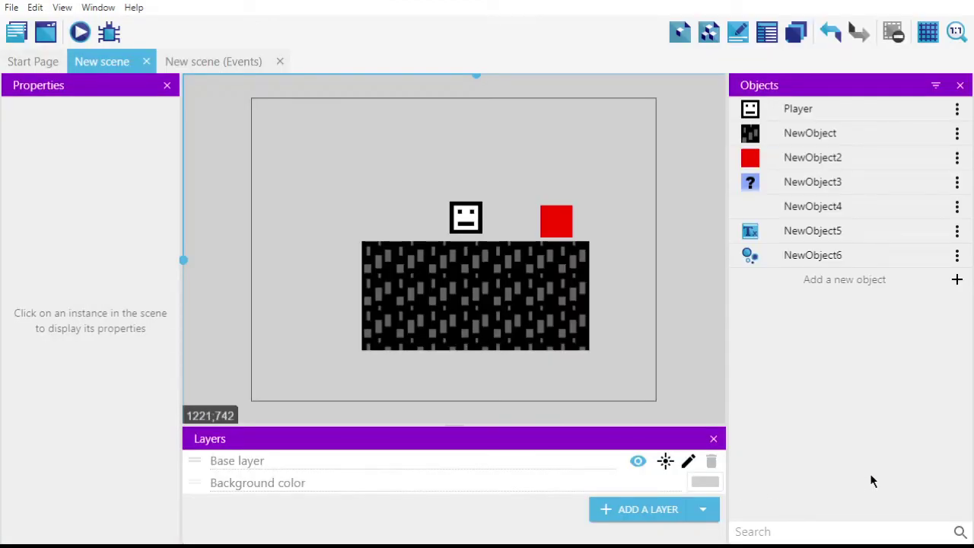